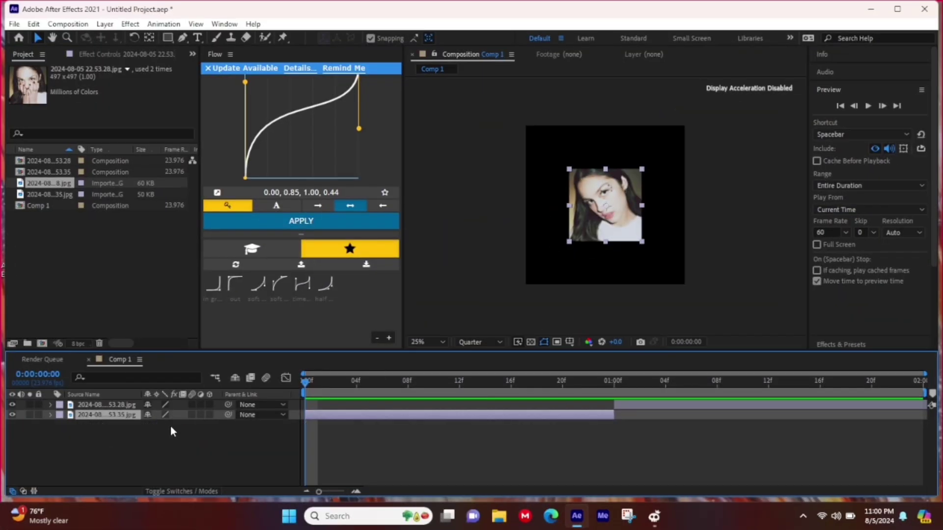
Scale the bottom photo layer up to about 219% so it fills Comp 1's frame.
drag(164, 424, 227, 424)
Pre-compose the bottom photo, moving all attributes into the new composition.
key(s)
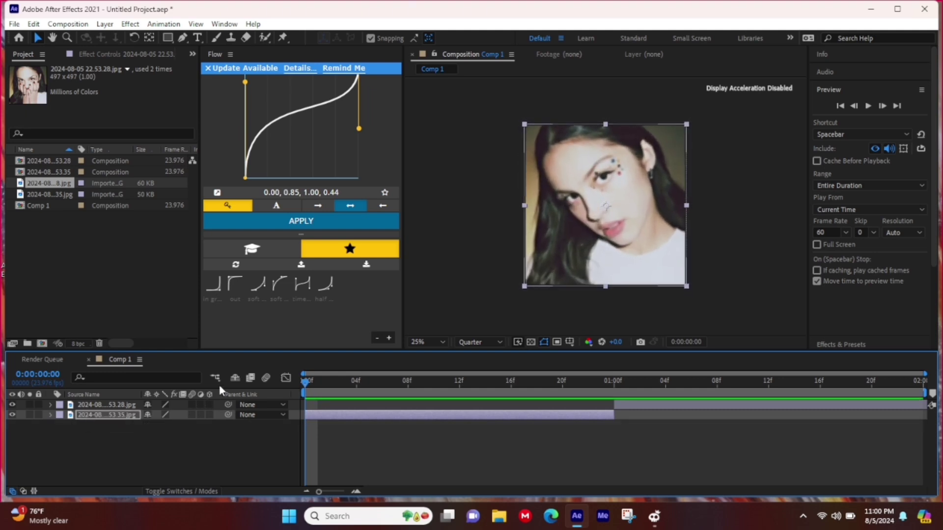
right_click(342, 416)
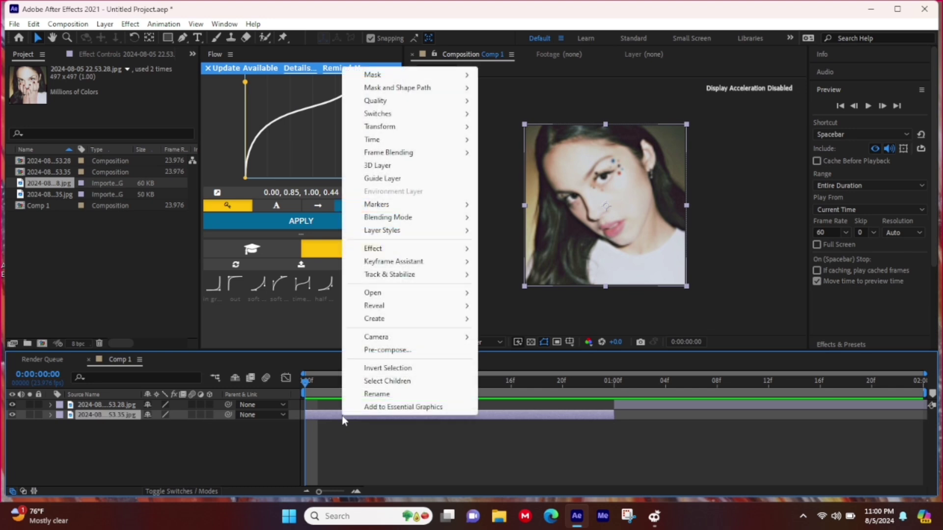
click(382, 350)
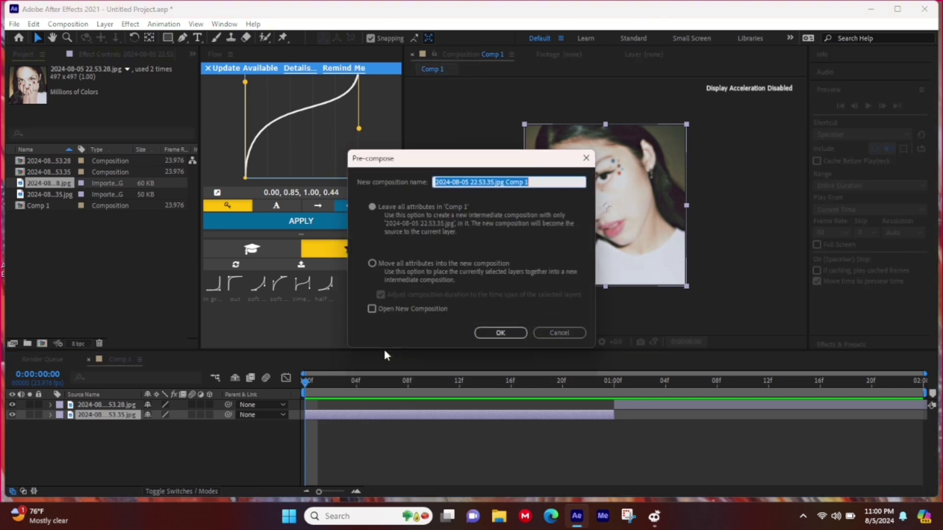
click(373, 264)
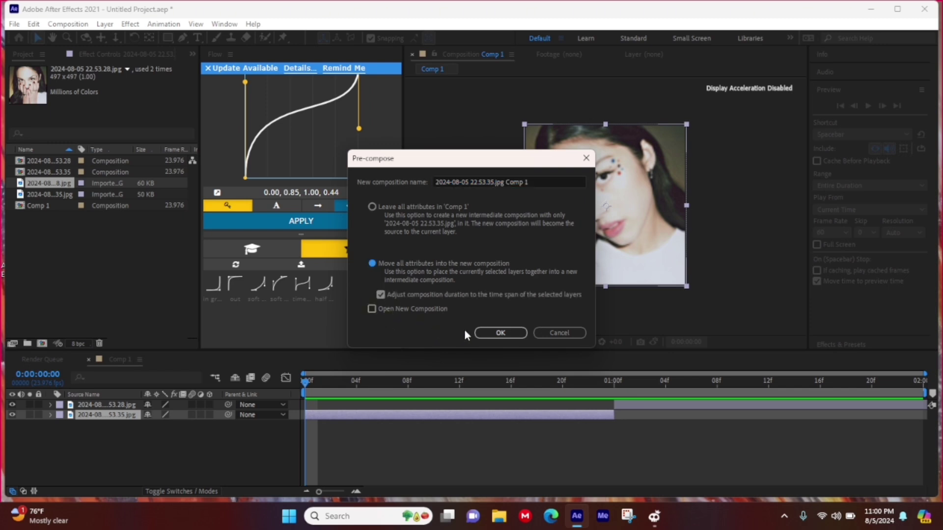
click(494, 334)
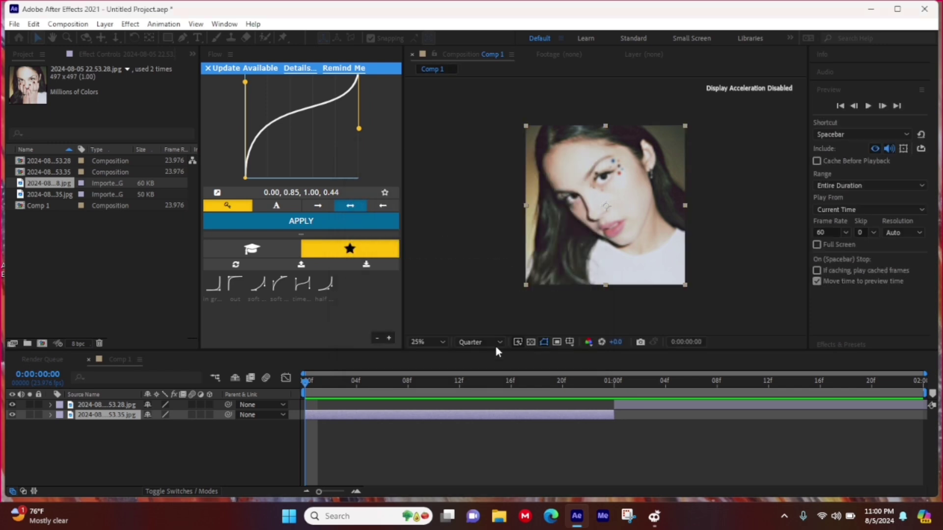
click(620, 382)
At the one-second mark, scale the top photo layer to about 213%.
click(628, 404)
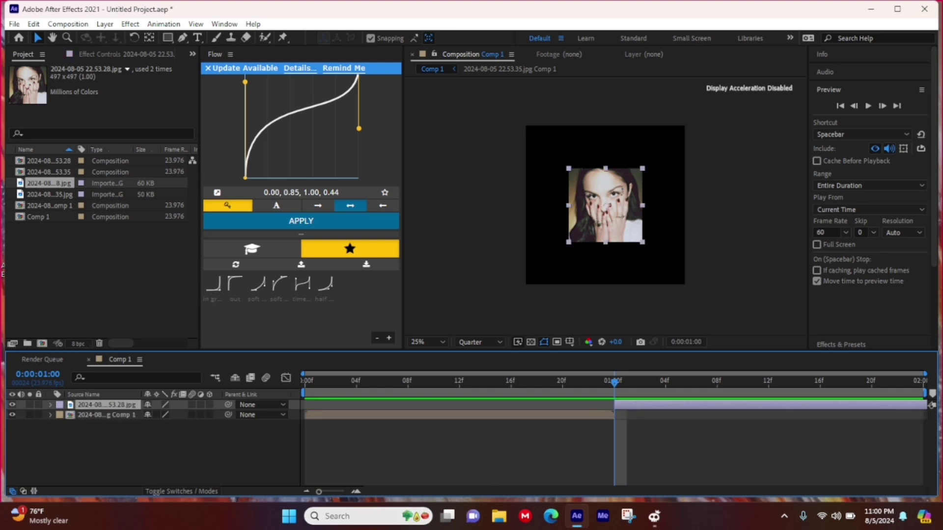
key(s)
drag(162, 415, 206, 384)
key(s)
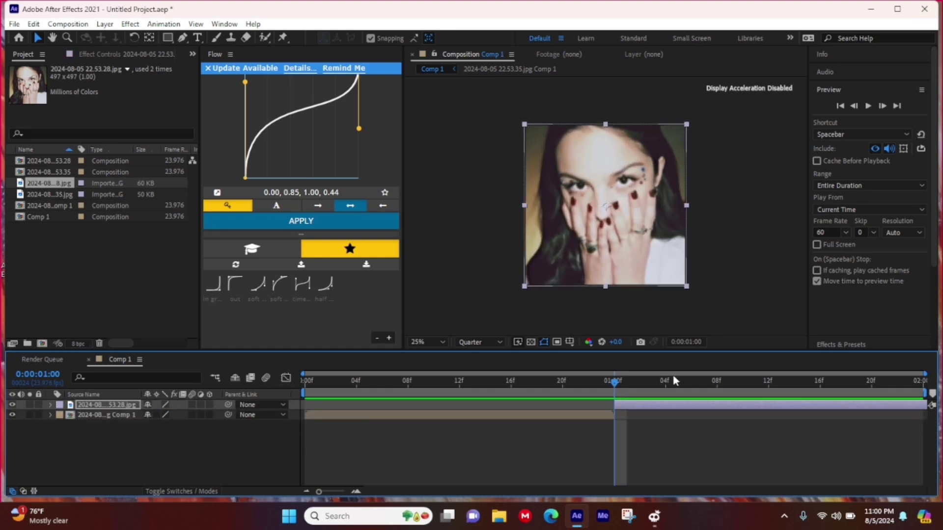
Pre-compose the top photo into its own nested composition.
right_click(630, 402)
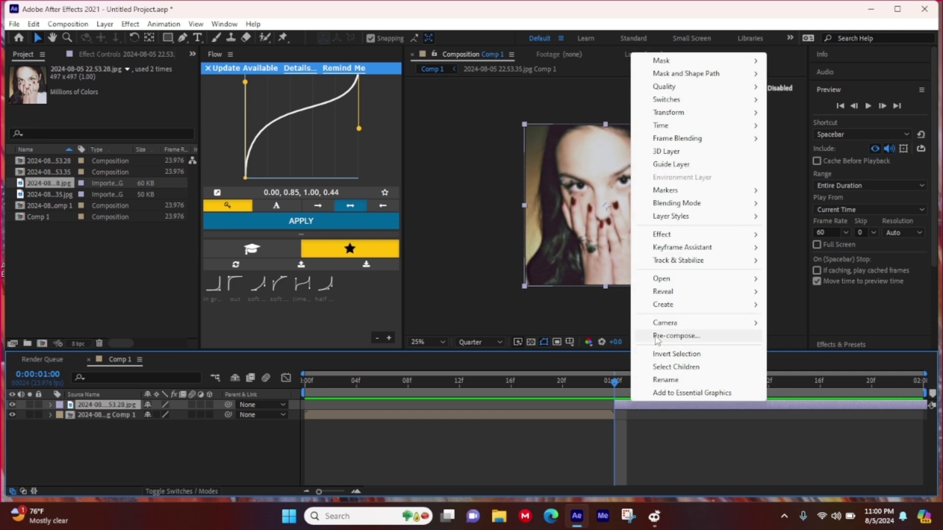
click(657, 336)
click(510, 334)
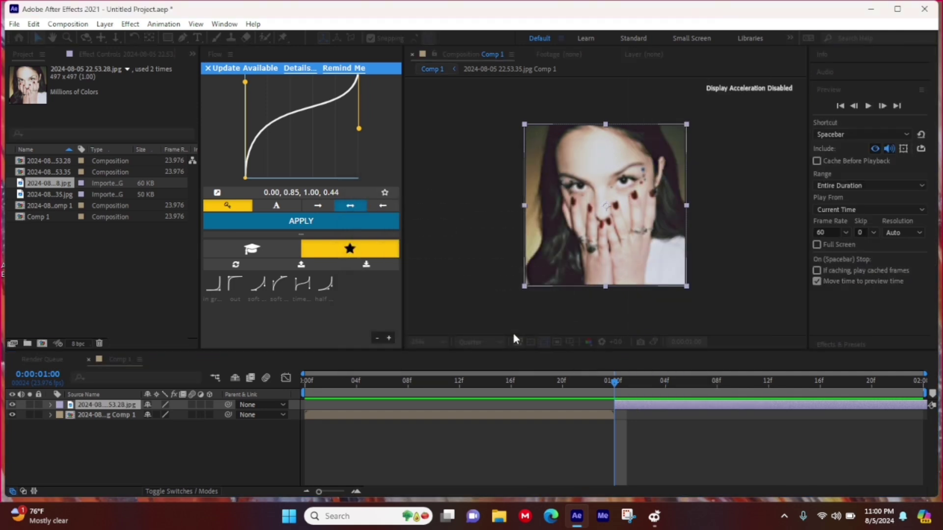
Turn on motion blur for the layers and for the whole composition.
drag(485, 388, 249, 444)
click(192, 404)
click(192, 414)
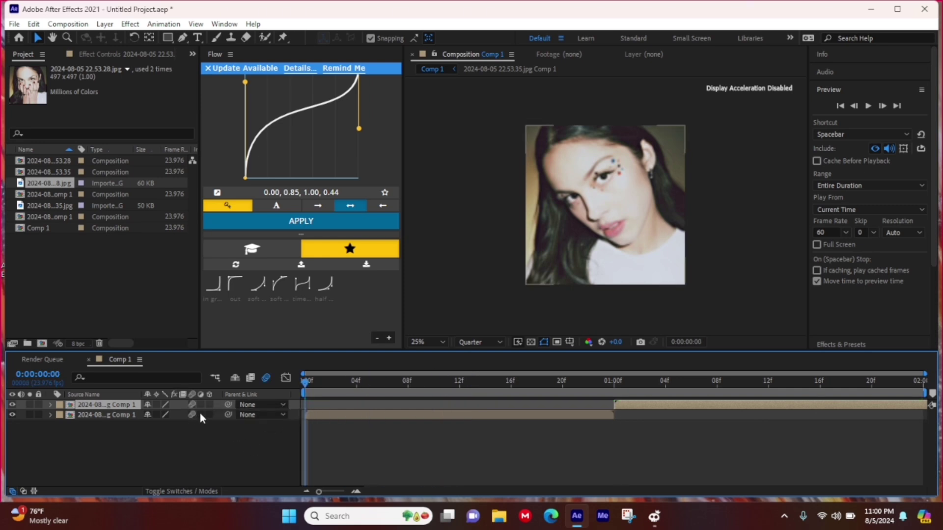
Apply the Motion Tile effect to the bottom nested photo layer.
click(354, 417)
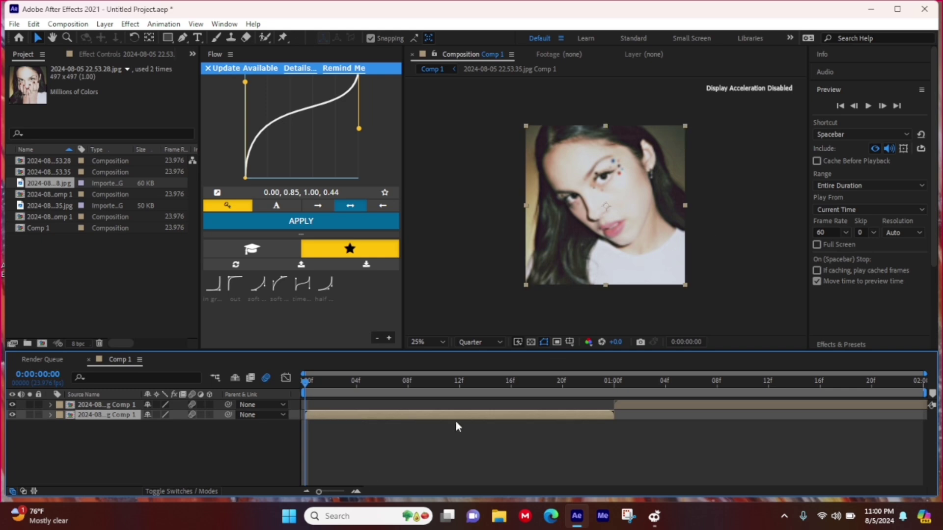
click(830, 90)
click(839, 106)
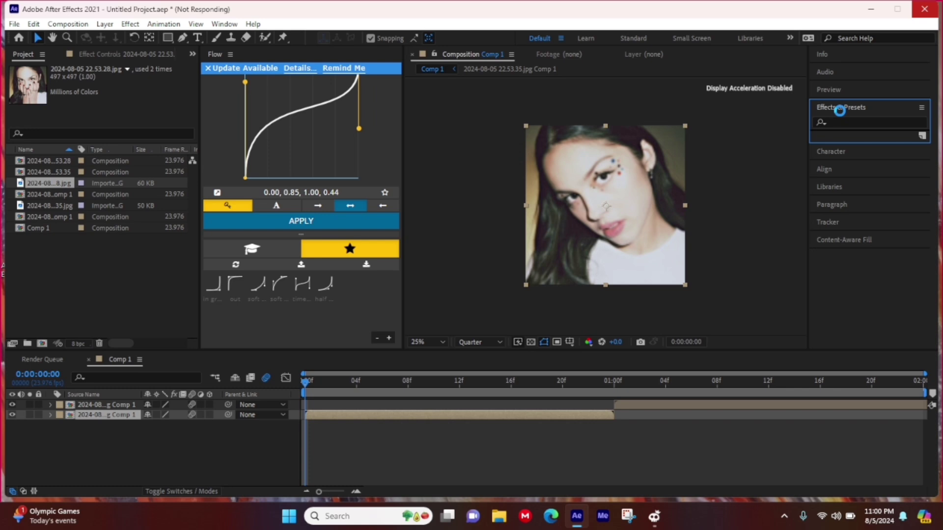
click(850, 118)
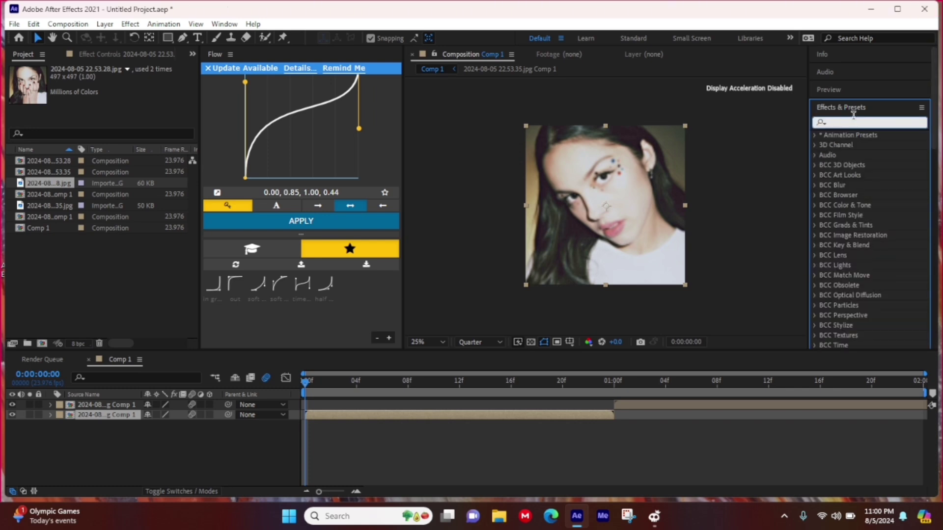
text(motion tile)
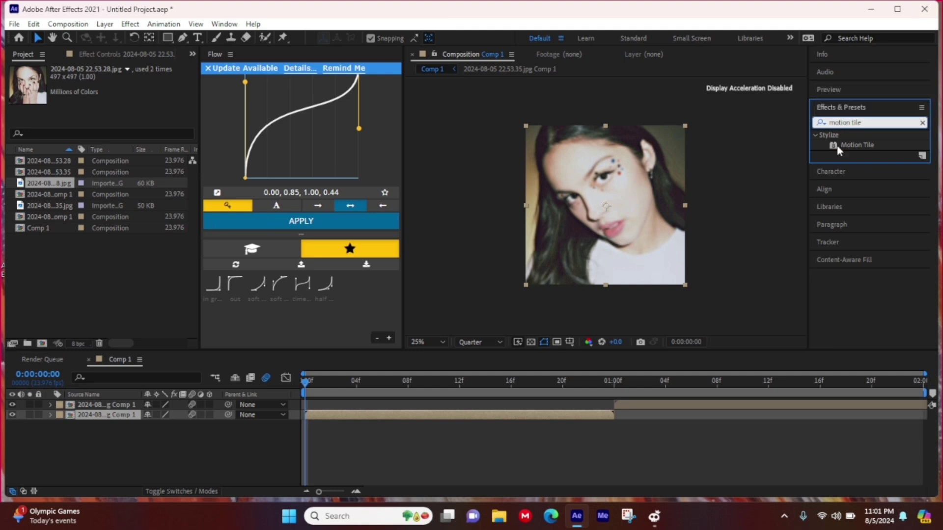
double_click(837, 146)
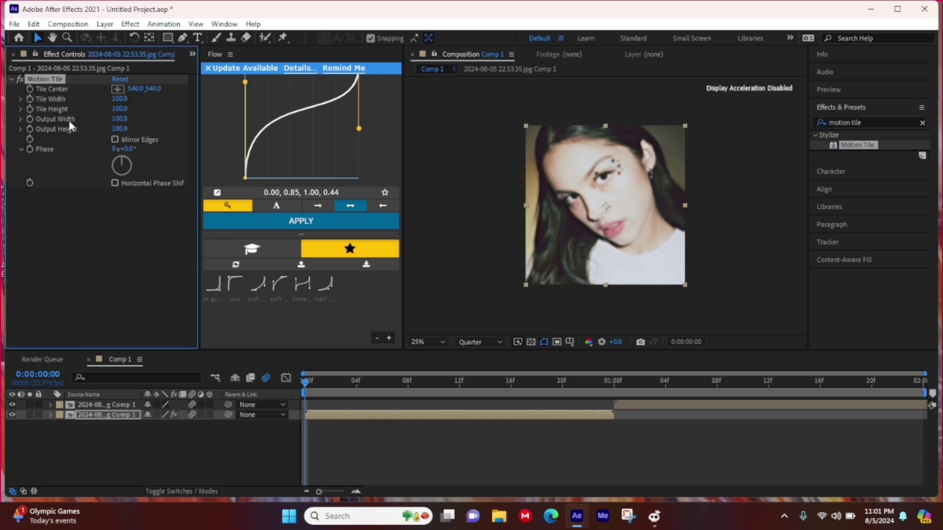
Set Motion Tile Output Width and Height to 300 and enable Mirror Edges.
click(120, 120)
text(300)
click(120, 129)
text(300)
click(161, 144)
click(115, 140)
Copy the Motion Tile effect and paste it onto the top photo layer.
right_click(43, 78)
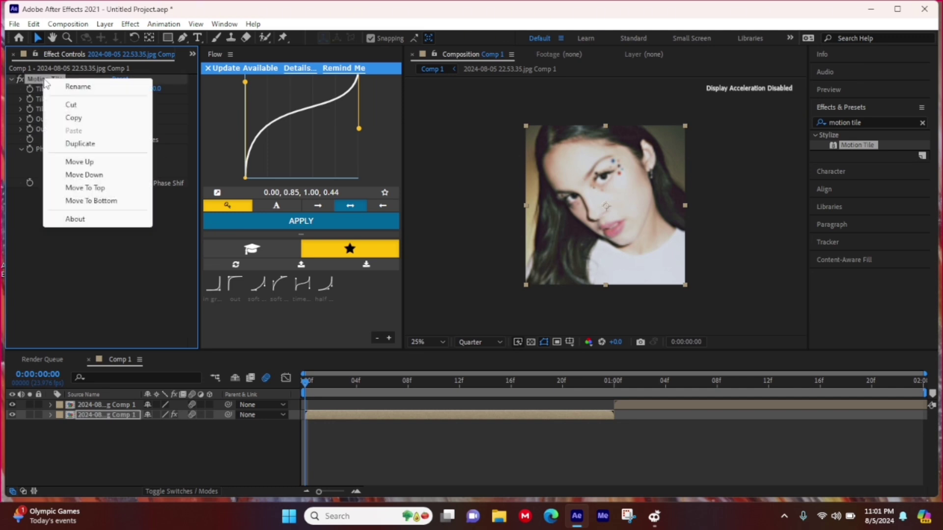
click(85, 120)
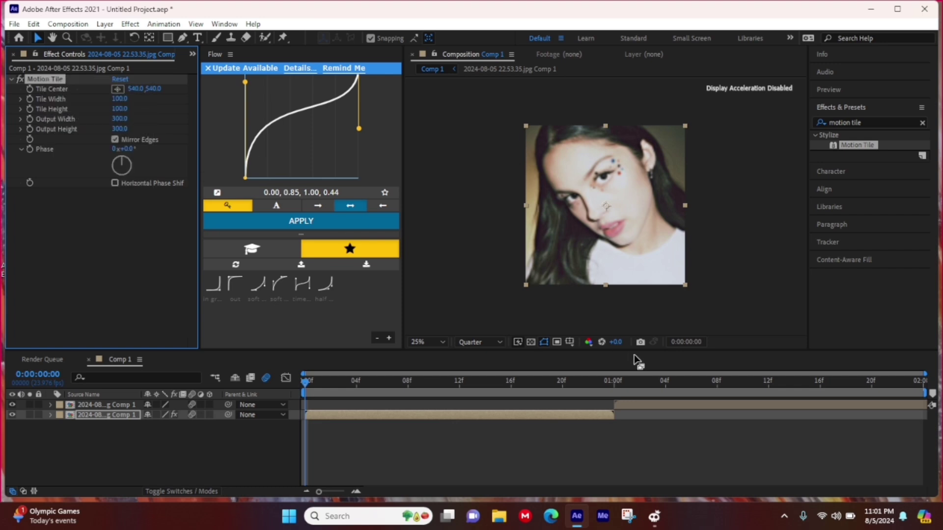
click(613, 387)
click(632, 409)
key(ctrl+v)
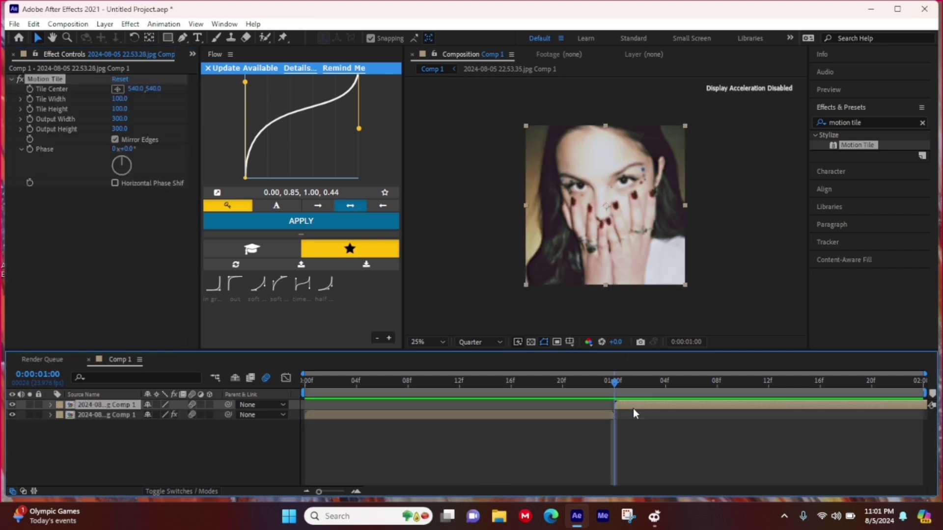
key(Home)
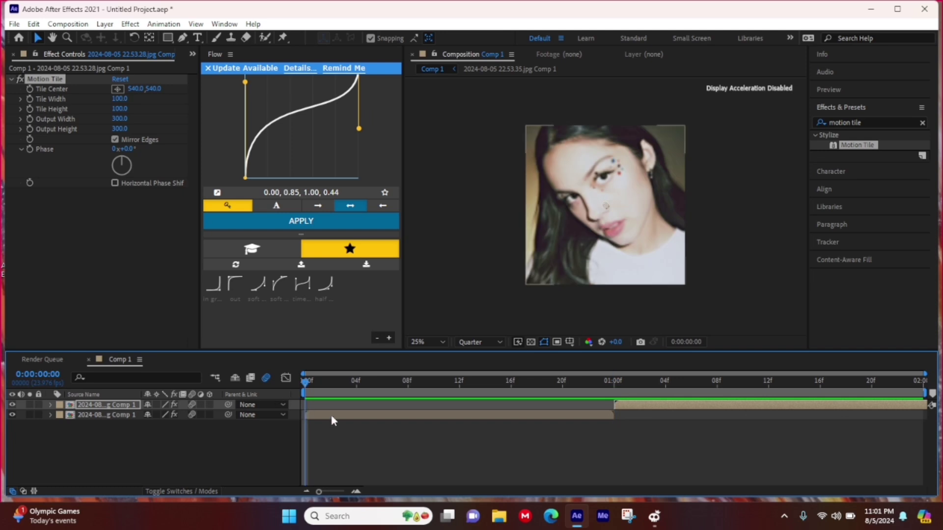
click(331, 415)
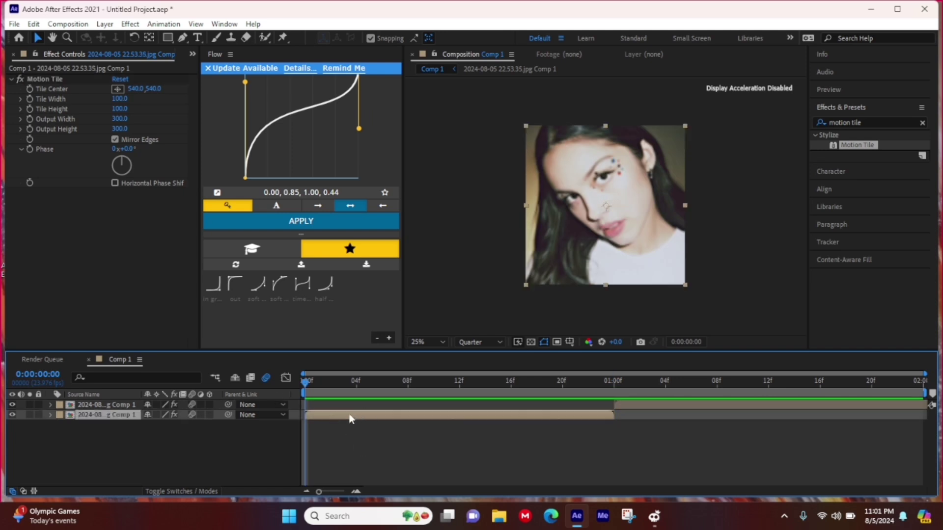
Keyframe the bottom layer's Scale from 100% at 0:00 to about 304% at one second.
key(s)
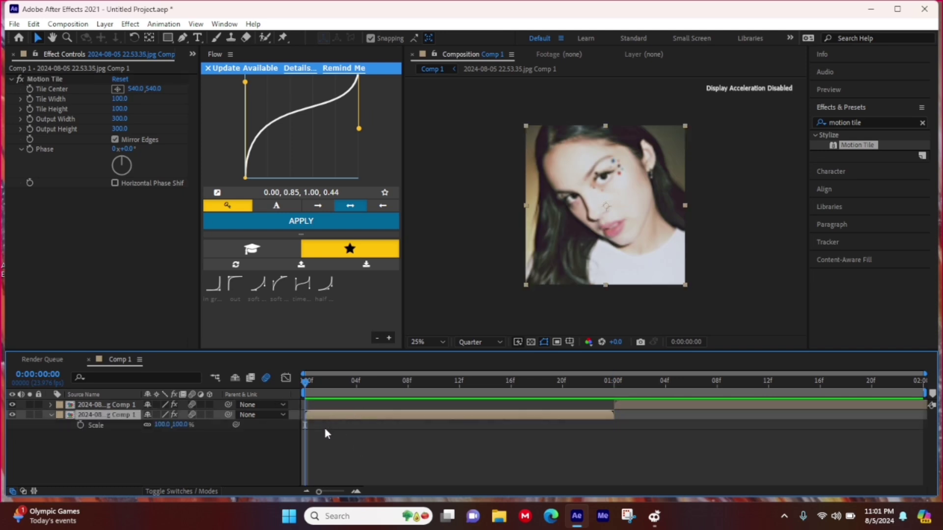
click(81, 426)
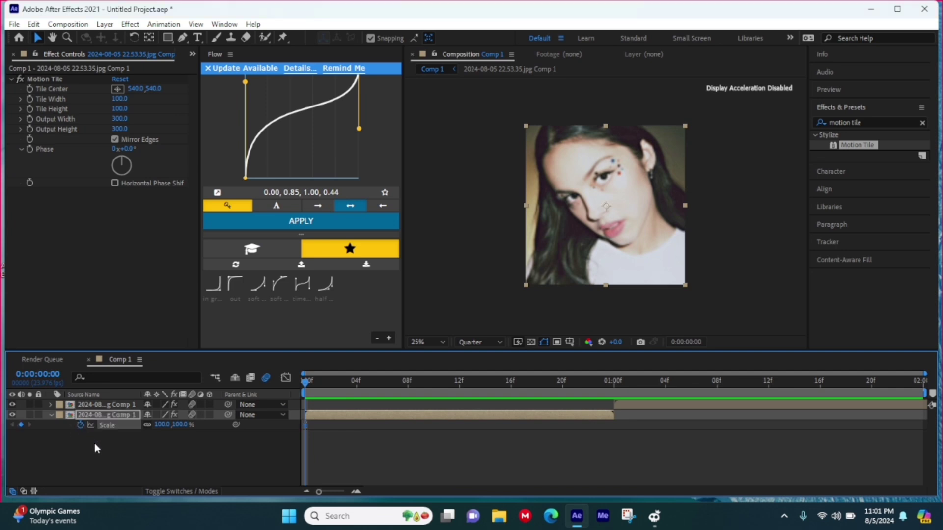
click(611, 379)
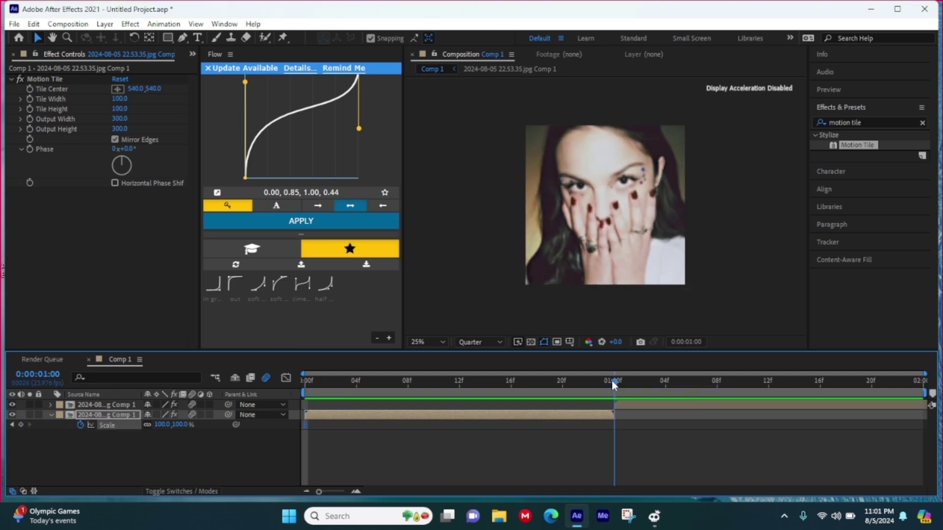
drag(612, 387, 603, 388)
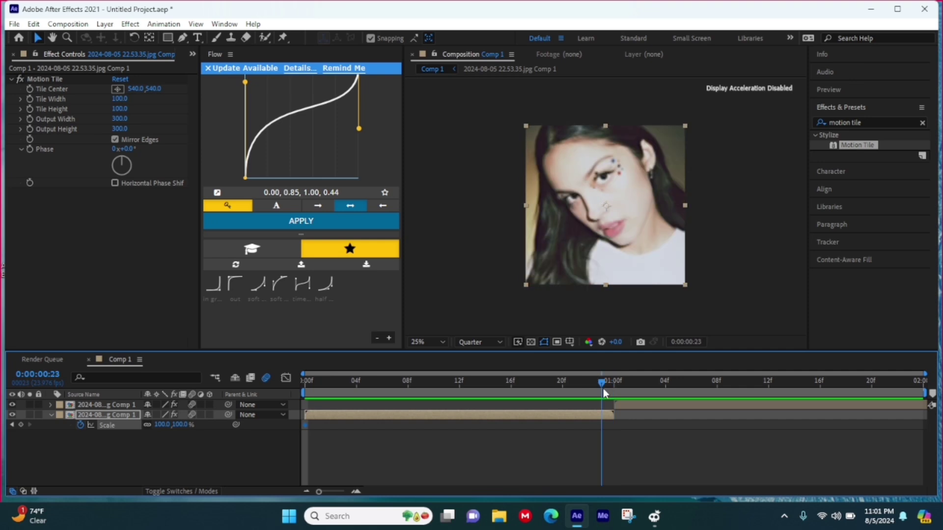
drag(162, 426, 258, 396)
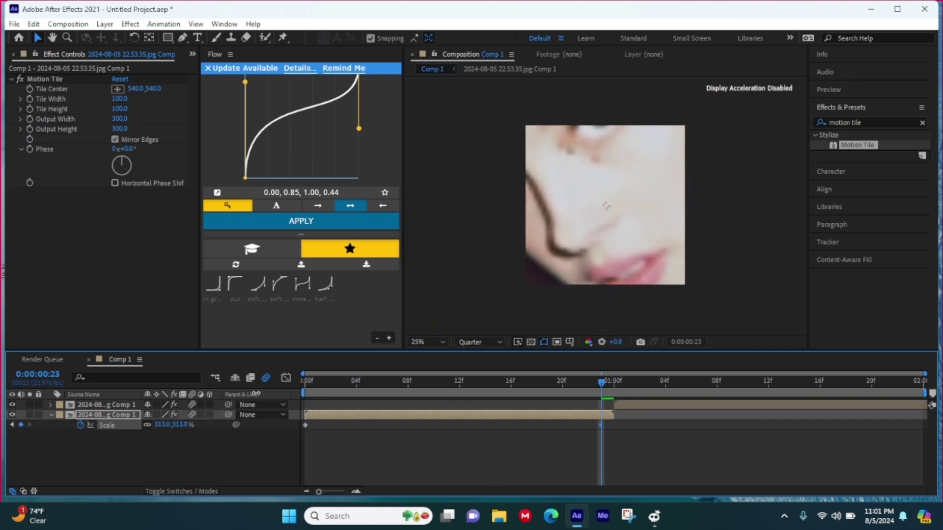
drag(604, 424, 284, 469)
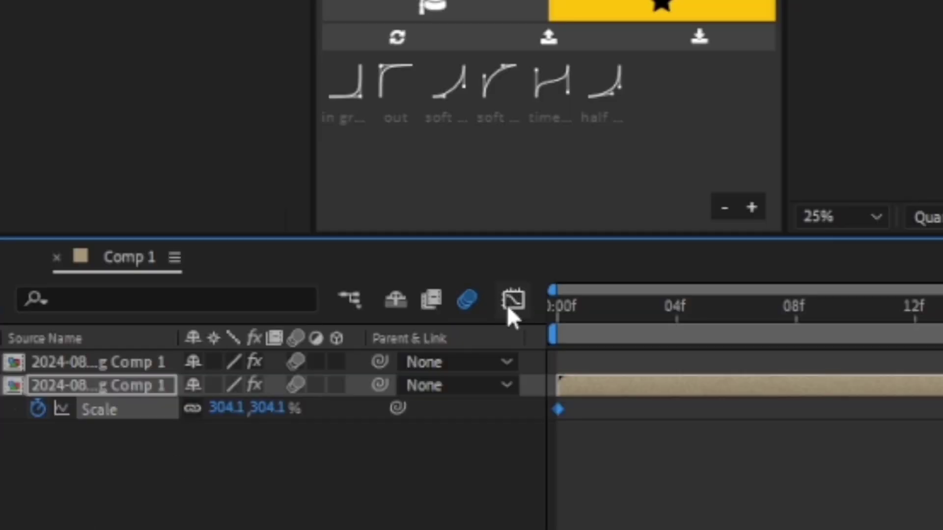
Easy-ease the bottom photo's Scale keyframes and steepen the value curve to surge near one second.
click(509, 307)
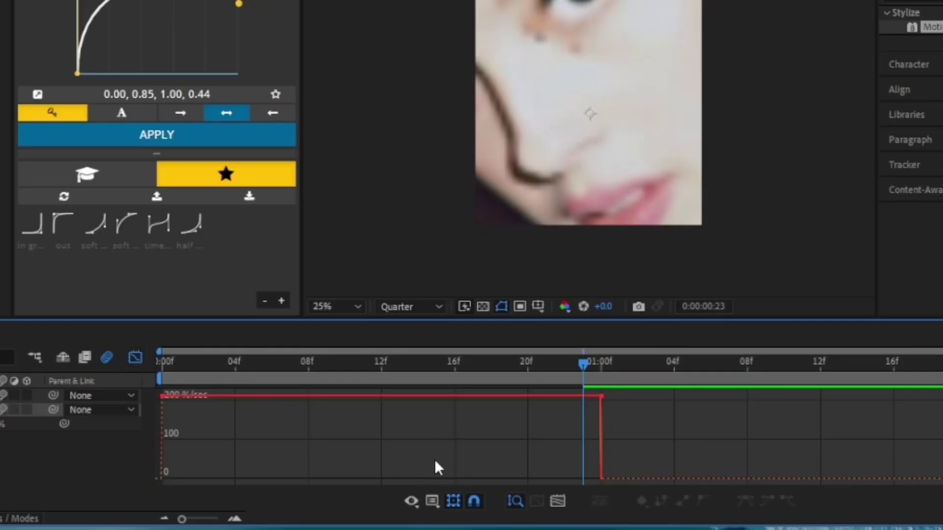
click(393, 398)
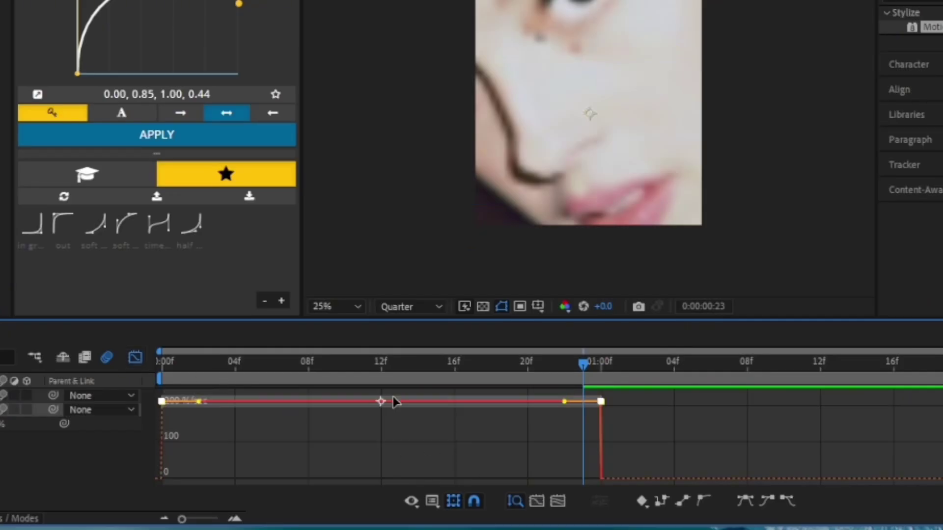
click(742, 498)
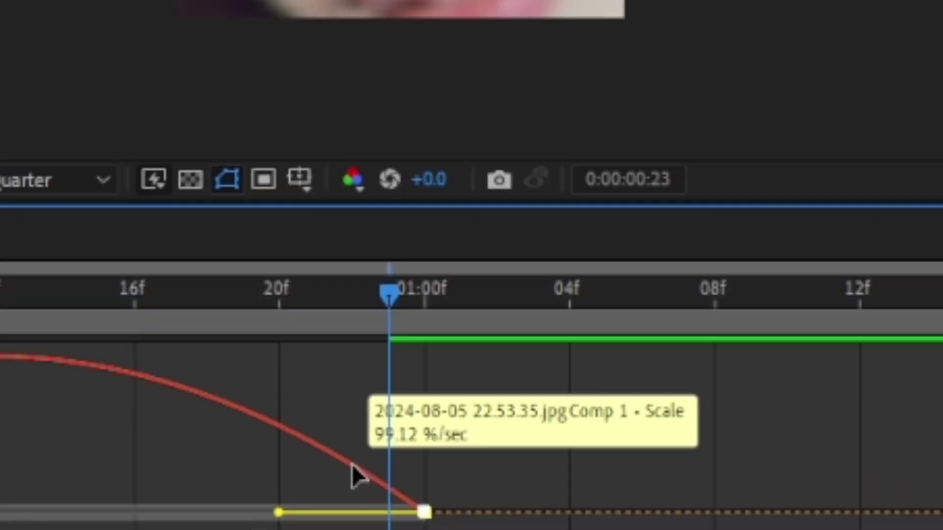
right_click(352, 464)
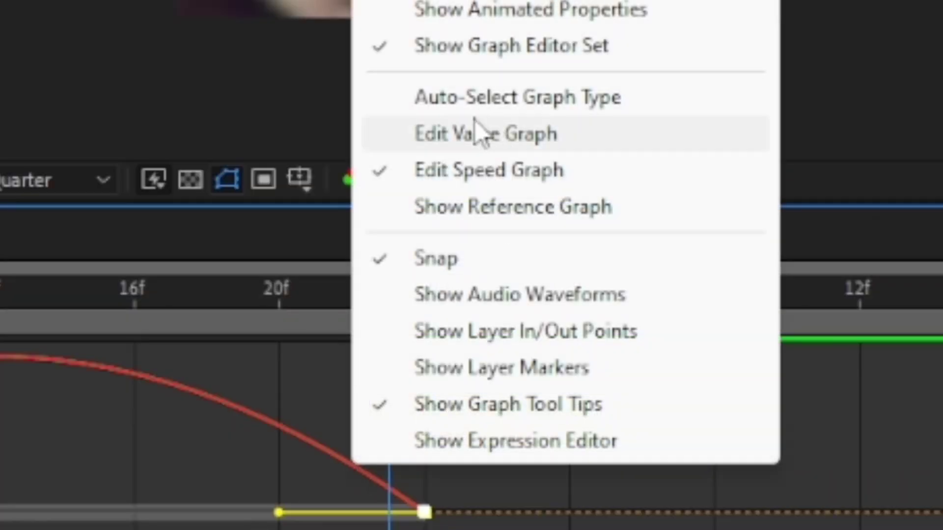
click(467, 142)
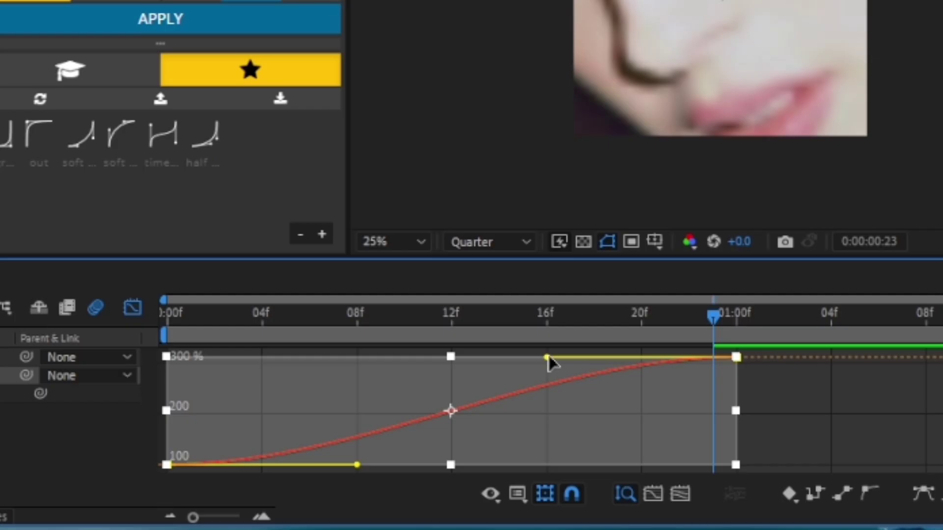
drag(517, 426, 687, 496)
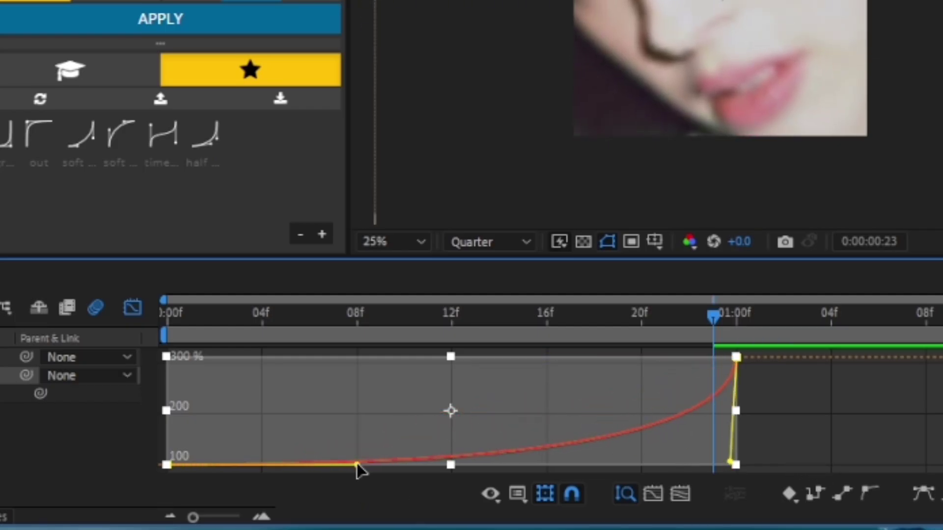
drag(432, 464, 734, 459)
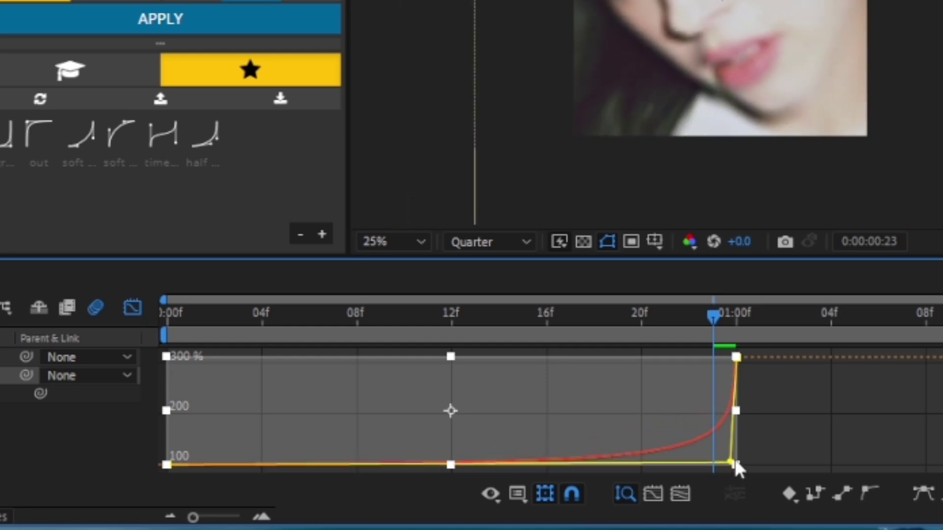
key(space)
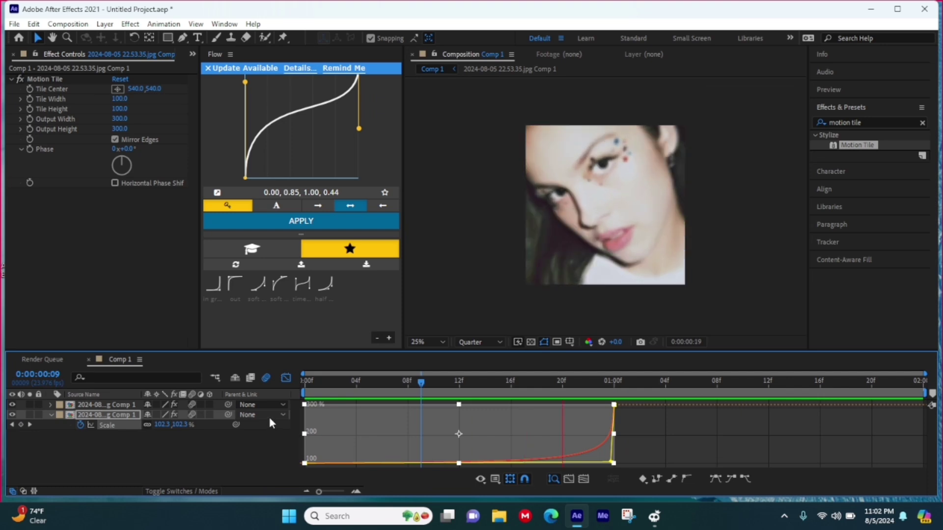
click(285, 378)
Keyframe the top photo's Scale from 44% at one second to 100% at 1:23.
key(u)
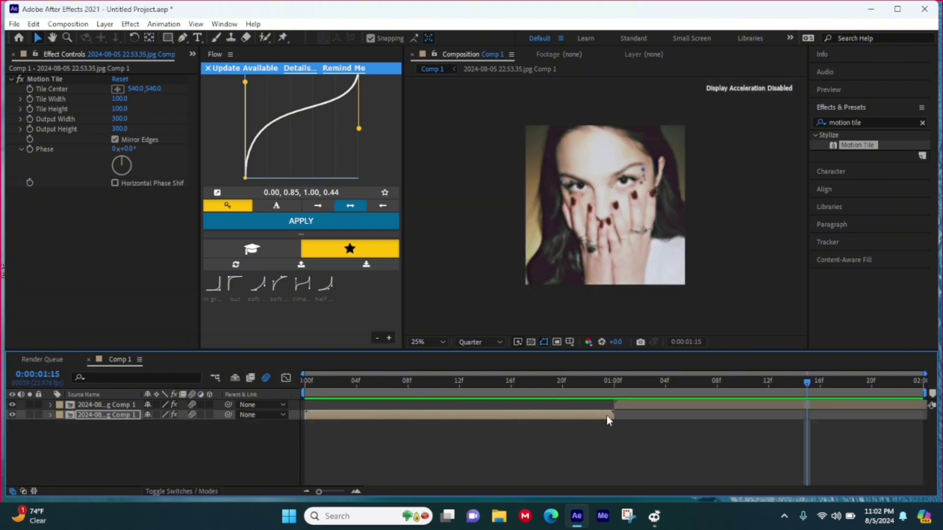
click(612, 383)
click(631, 404)
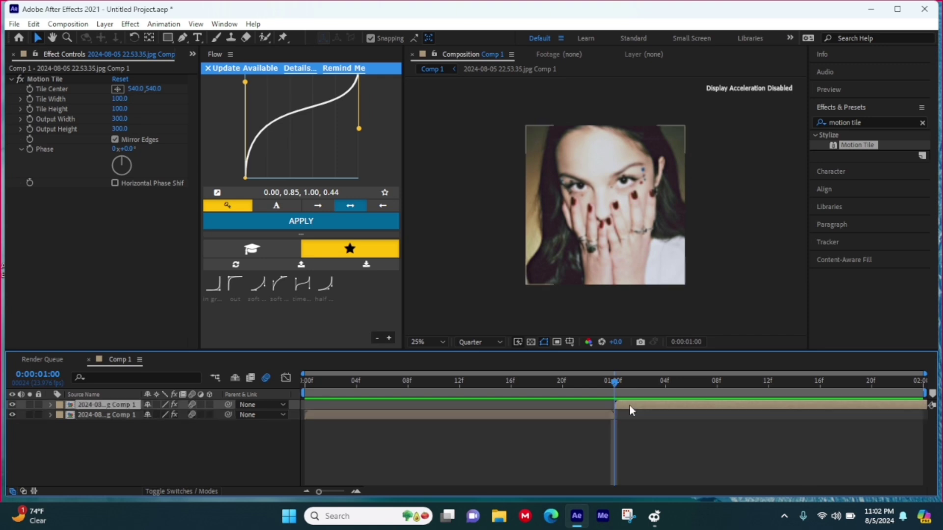
key(s)
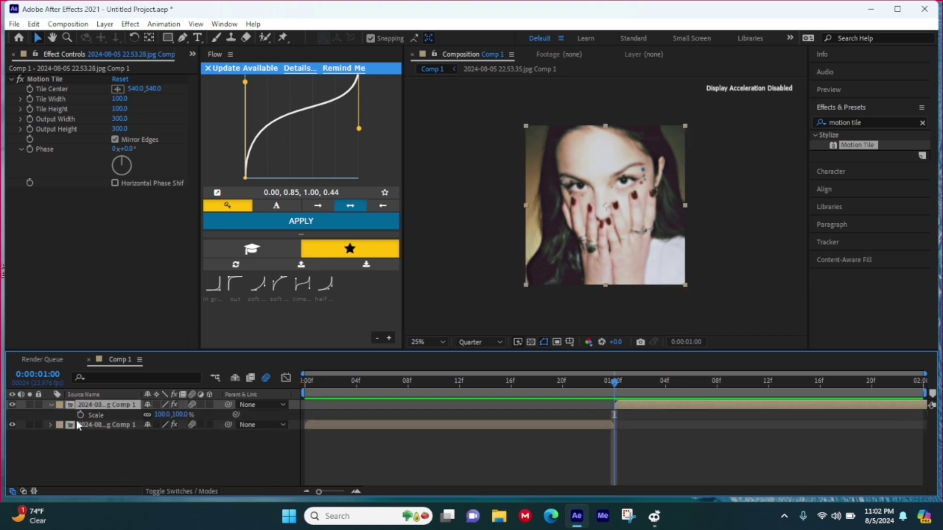
click(81, 414)
drag(170, 415, 137, 418)
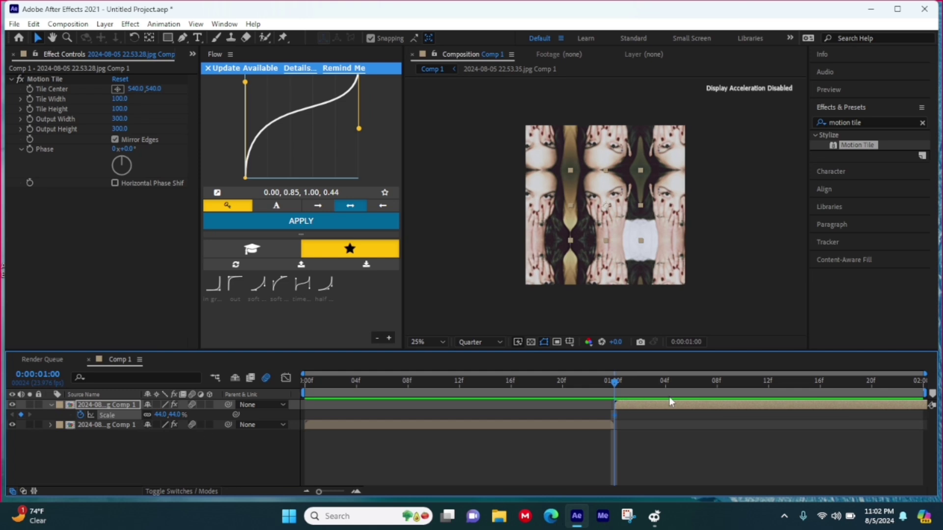
drag(741, 388, 910, 390)
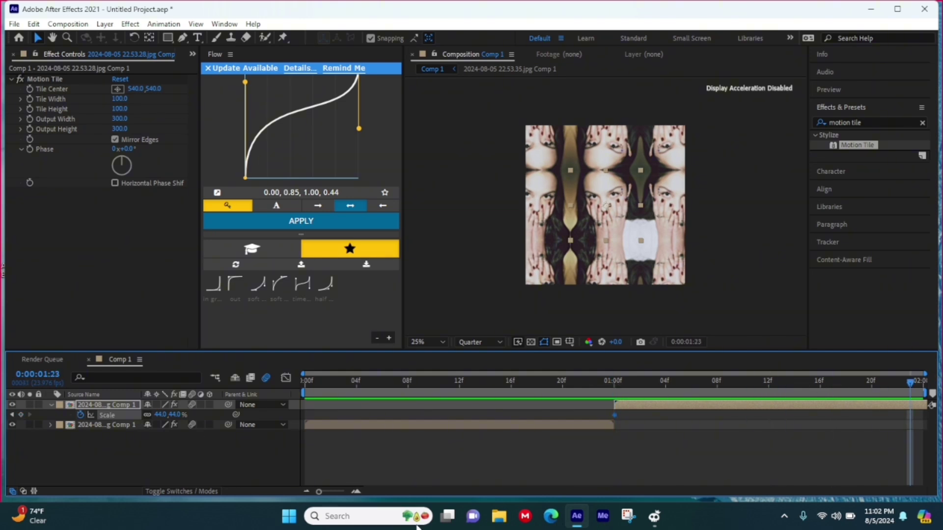
right_click(160, 416)
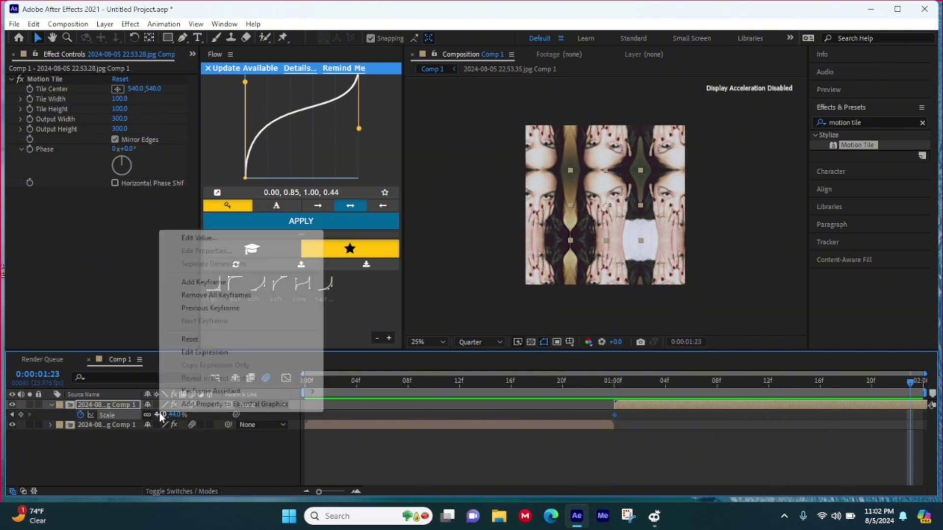
click(172, 338)
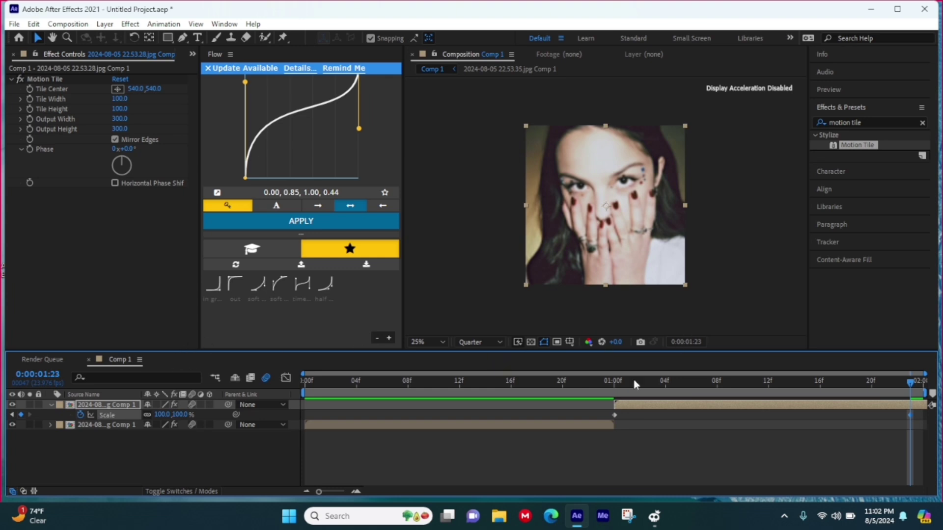
drag(596, 415, 935, 428)
click(286, 377)
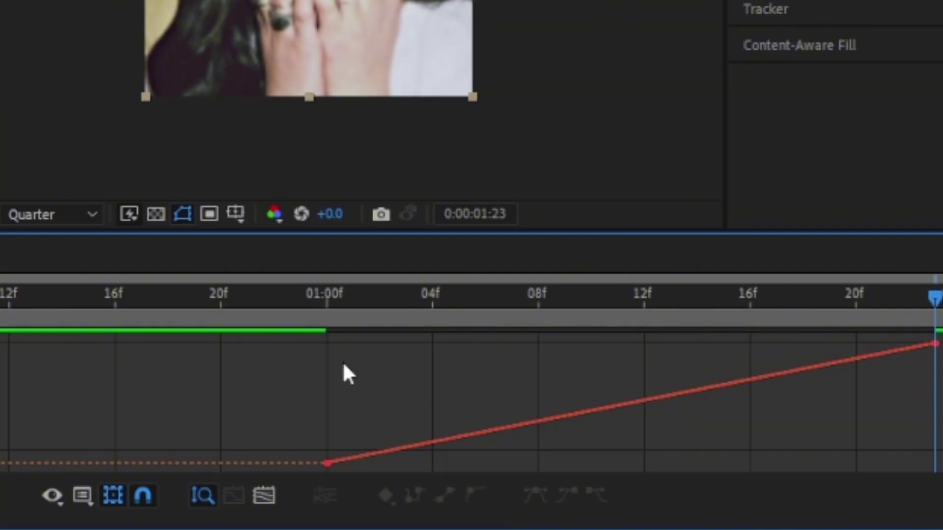
Easy-ease the top photo's Scale keyframes for a fast start and gentle settle at 100%.
mouse_move(717, 444)
click(537, 424)
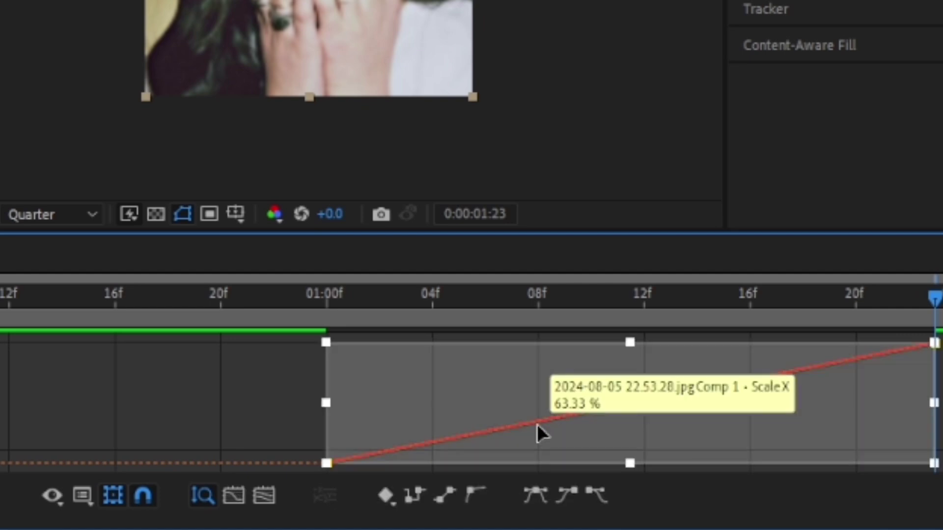
click(535, 491)
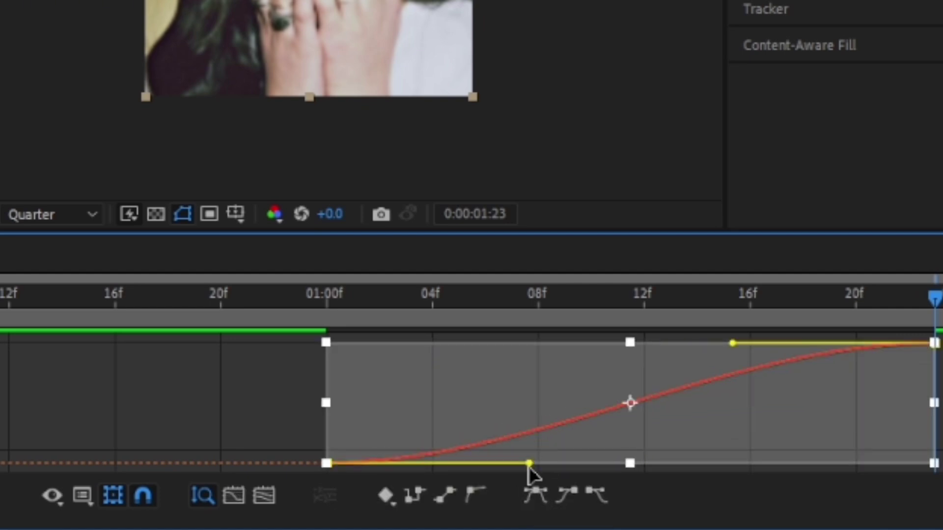
drag(526, 461, 325, 344)
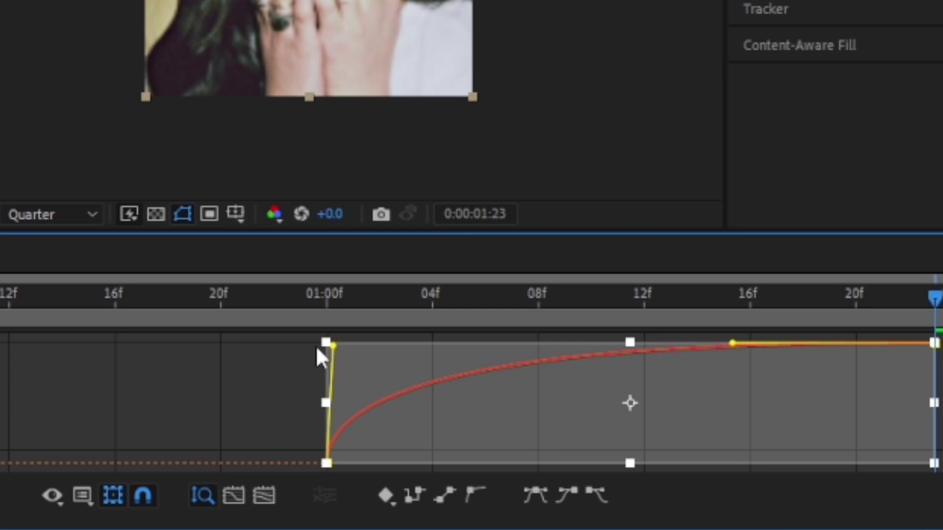
drag(726, 338, 311, 343)
Preview the transition from the start of the composition.
key(shift+F3)
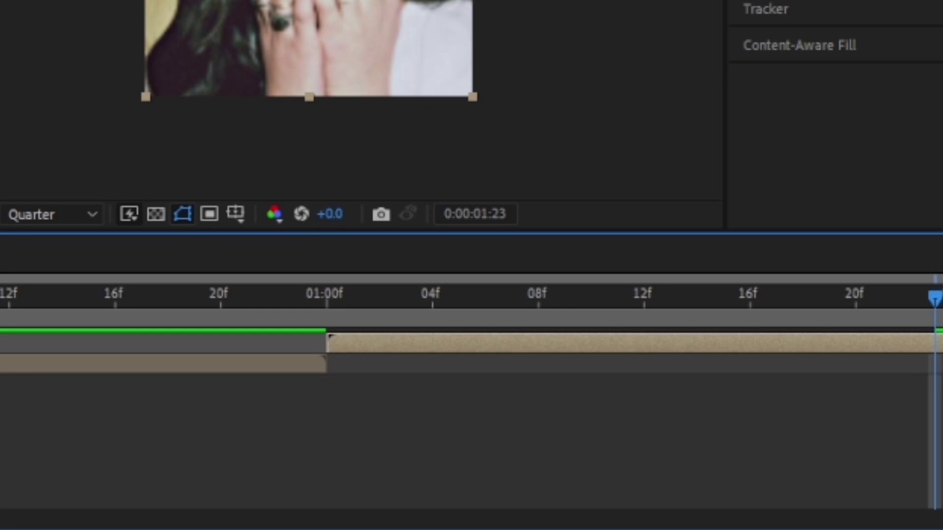
key(Home)
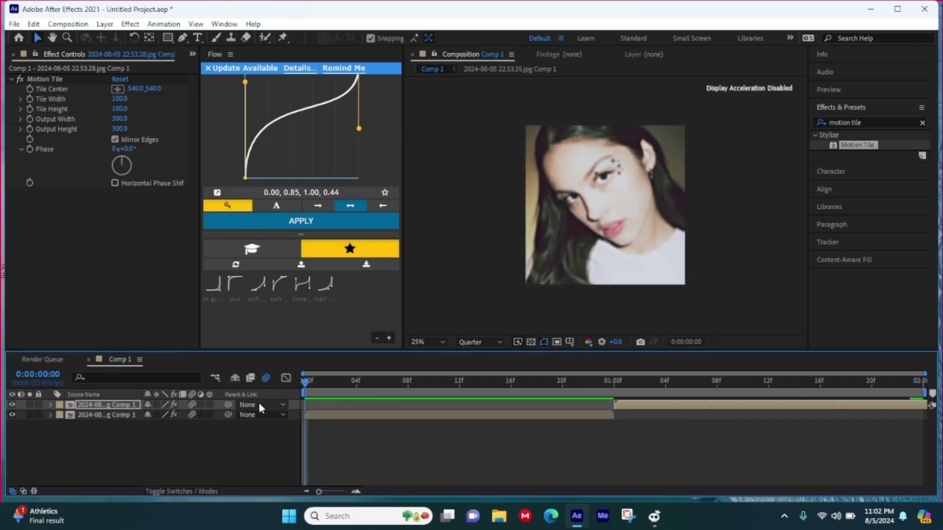
key(space)
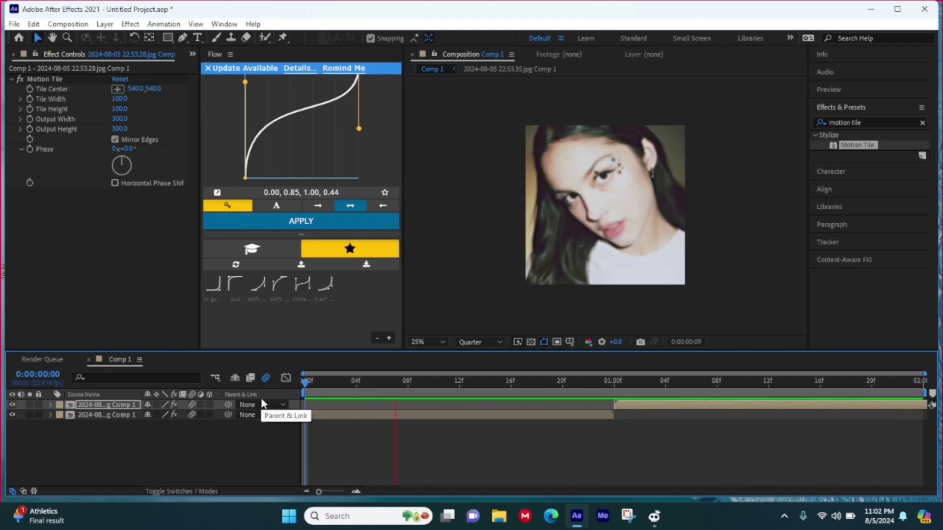
key(space)
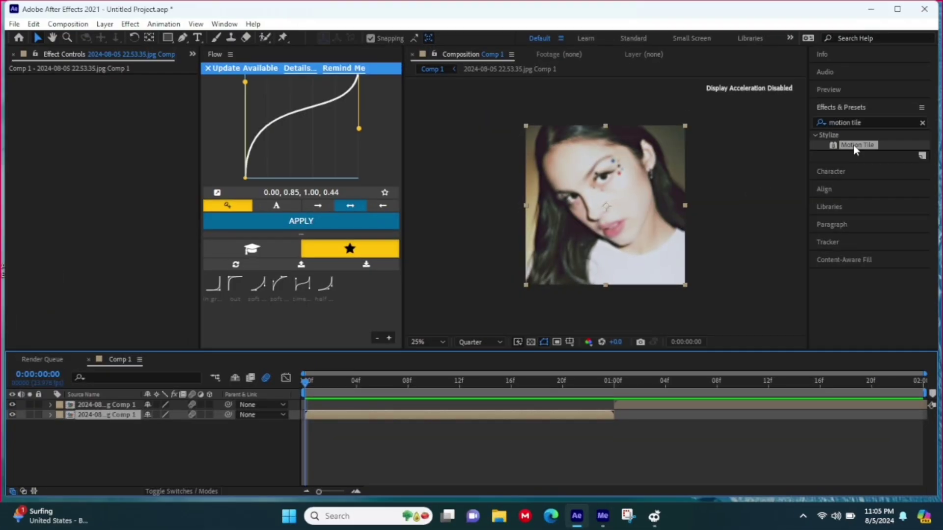
Apply Motion Tile to the bottom photo with Output Width and Height 300 and Mirror Edges.
drag(853, 143, 641, 180)
click(120, 119)
text(300)
key(Tab)
text(300)
click(115, 140)
Copy the Motion Tile effect for reuse on the top layer.
right_click(53, 79)
click(69, 118)
click(615, 386)
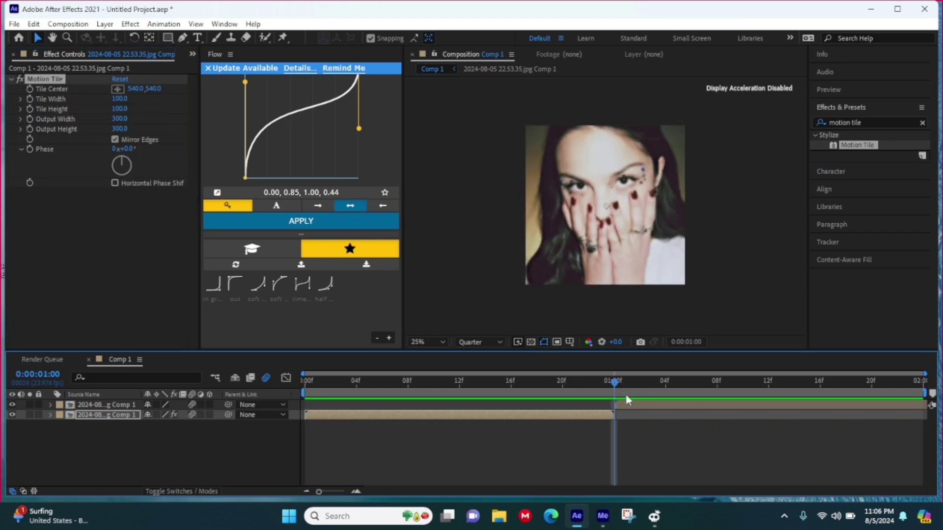
Paste the Motion Tile effect onto the top photo layer.
click(634, 407)
key(ctrl+v)
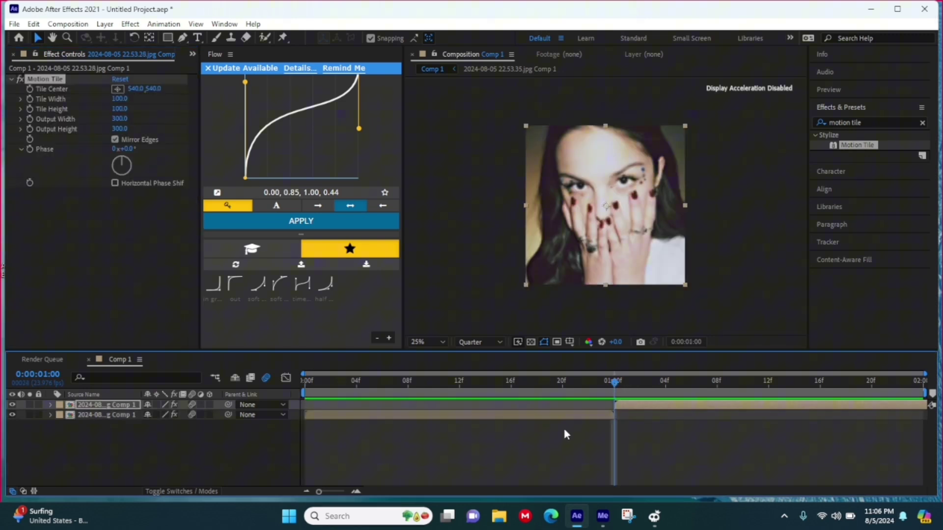
key(Home)
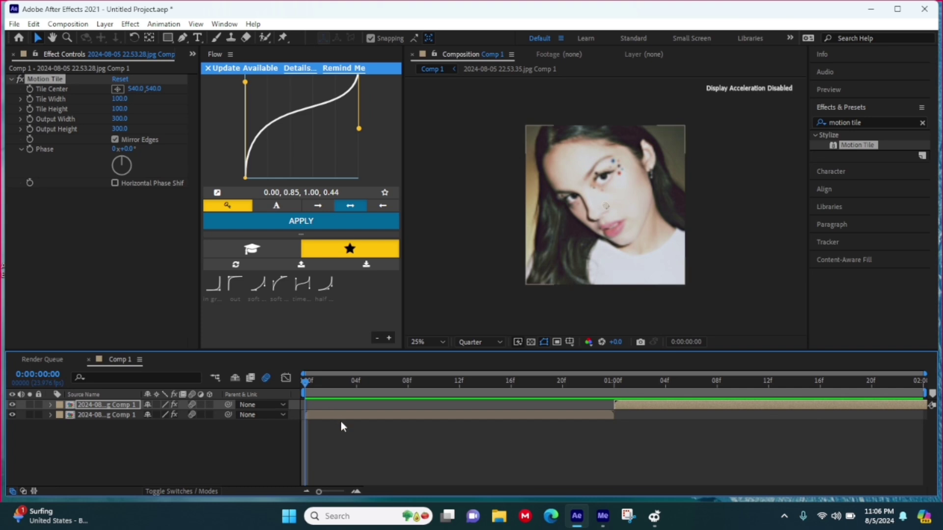
Keyframe the first photo's Scale from 100% at 0:00 to 50% at one second.
click(342, 416)
key(s)
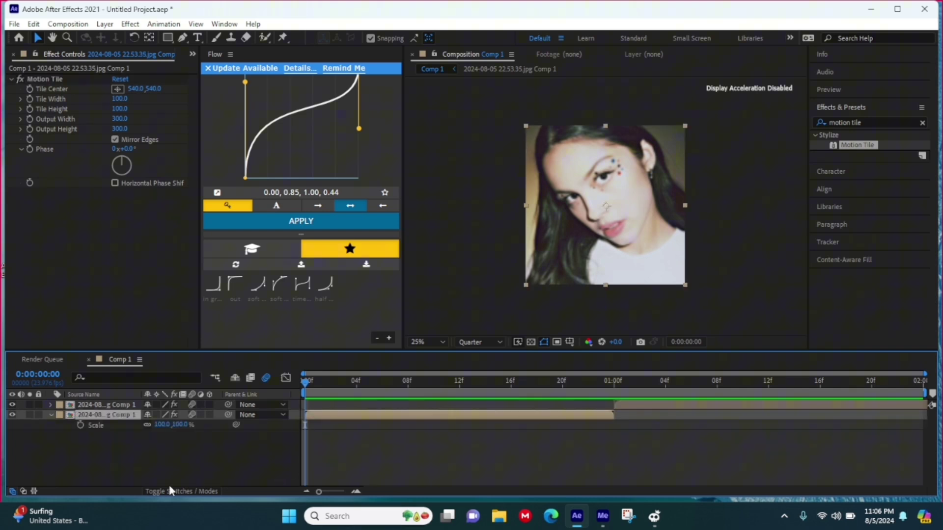
click(81, 425)
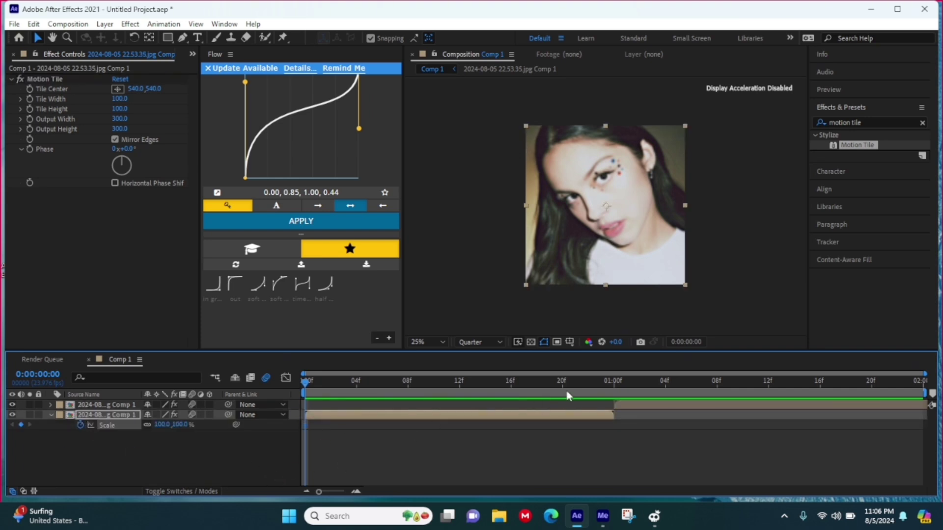
click(615, 380)
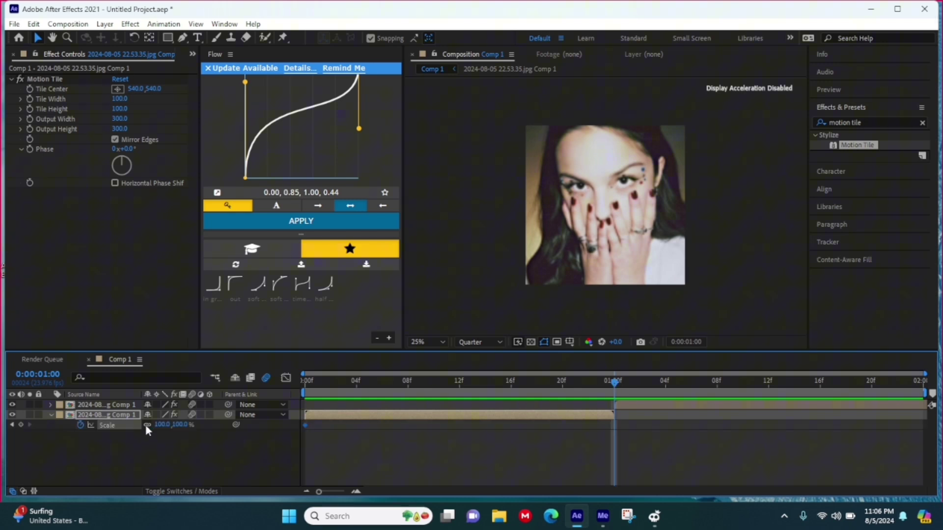
text(50)
key(Return)
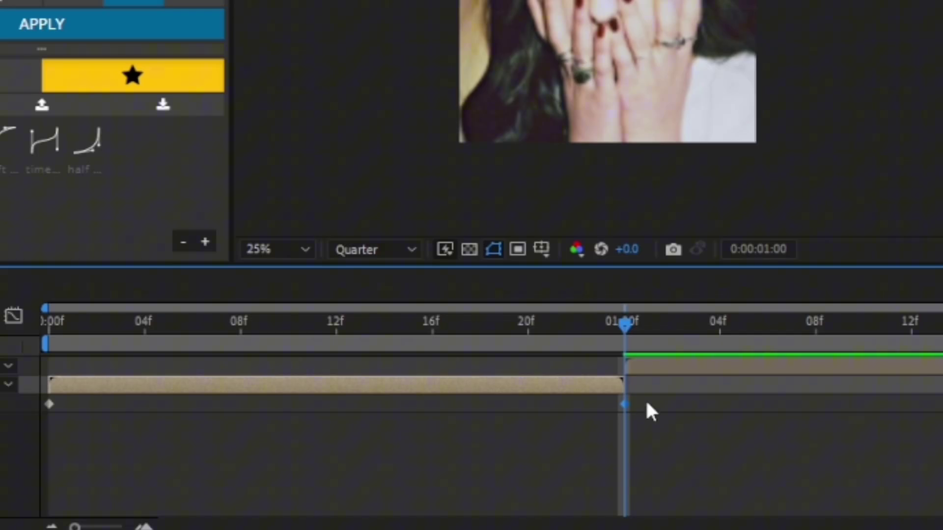
Easy-ease both Scale keyframes and bend the curve to drop sharply just before one second.
drag(647, 402, 1, 460)
click(11, 319)
click(535, 456)
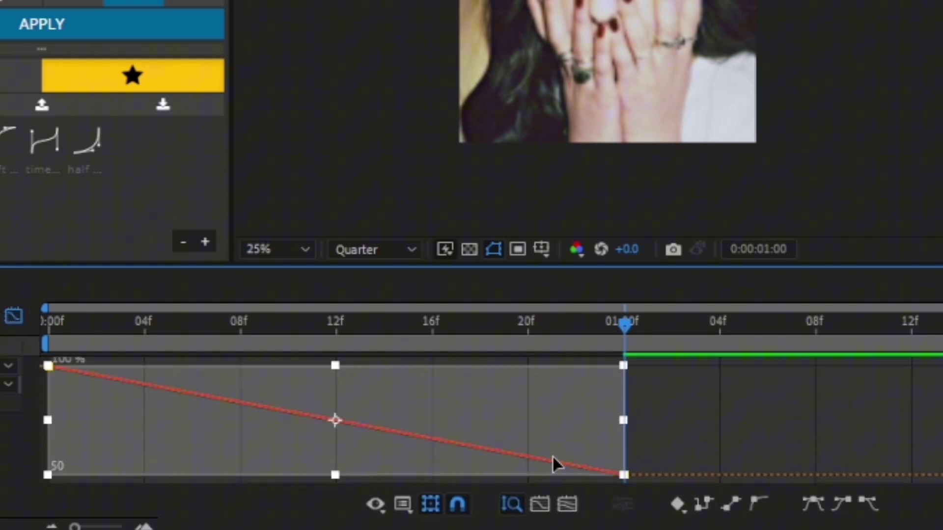
click(814, 506)
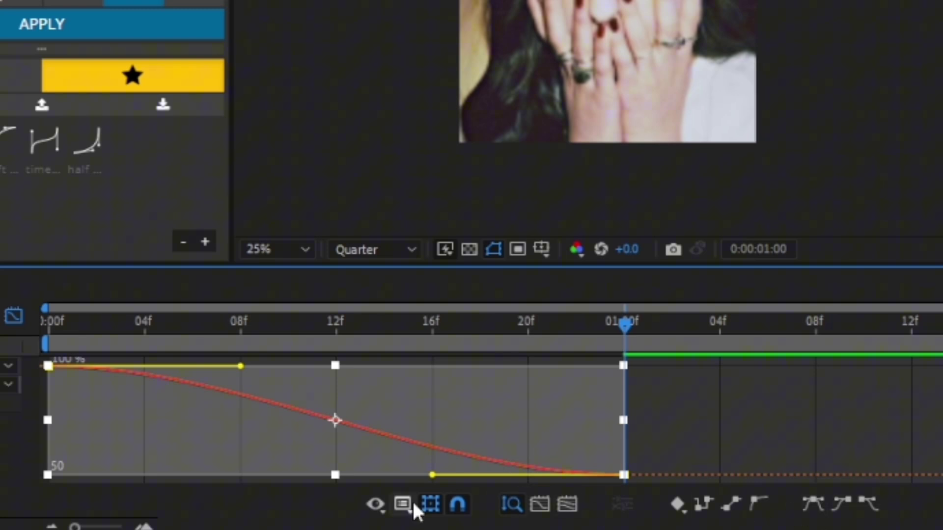
drag(432, 475, 618, 368)
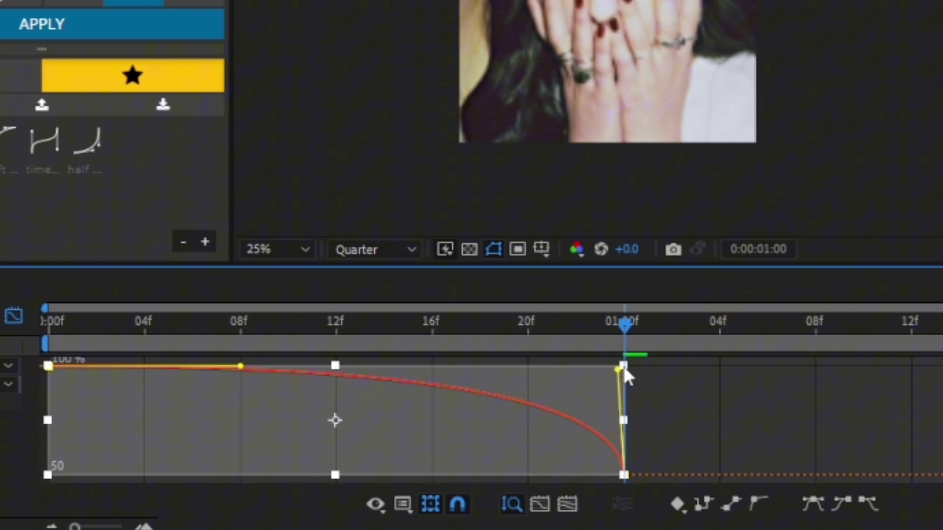
drag(247, 366, 619, 383)
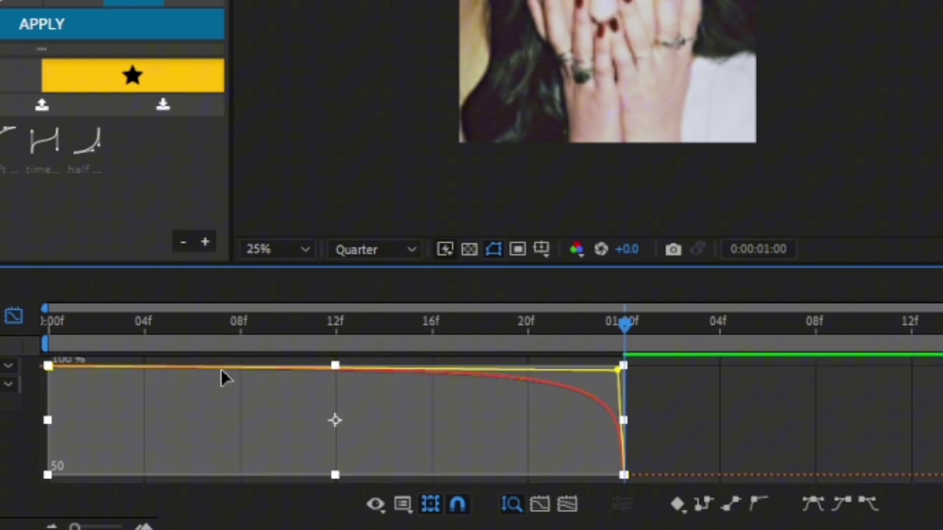
Preview and scrub through the first second to check the zoom-out.
click(14, 316)
key(space)
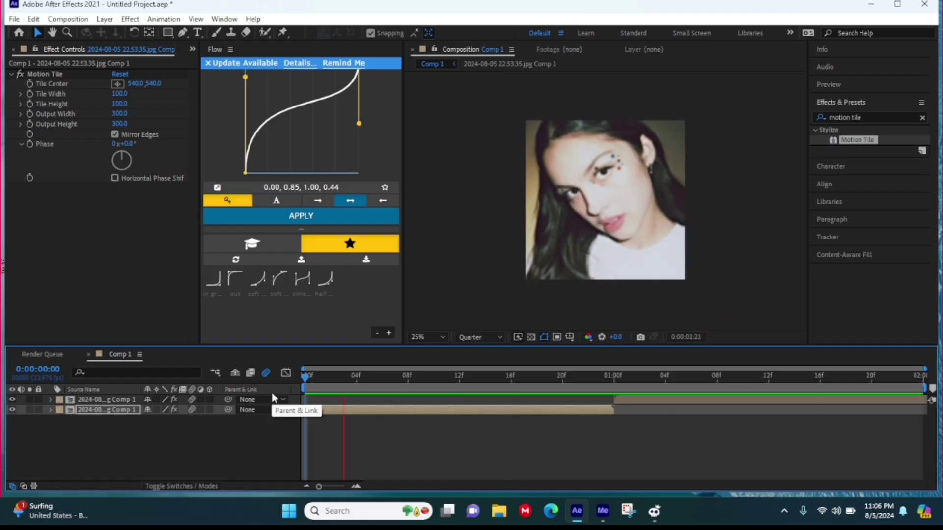
drag(305, 427, 609, 452)
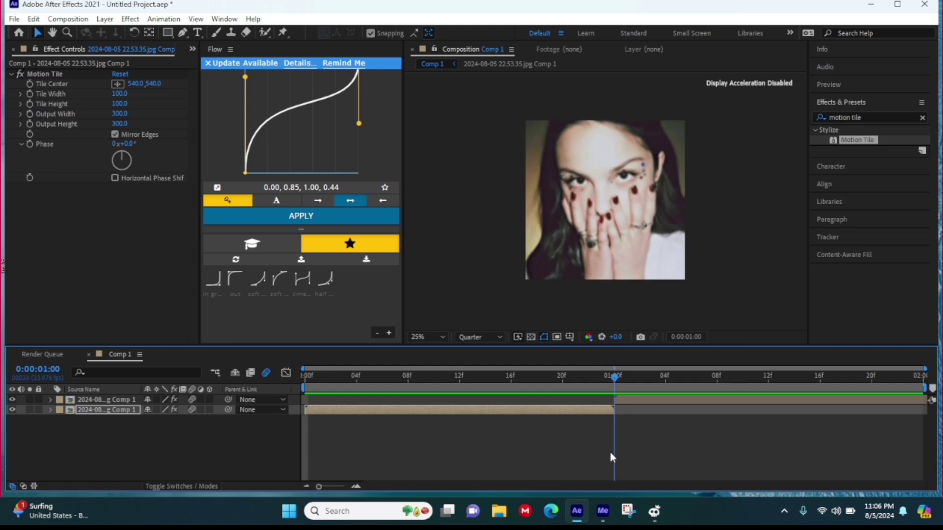
Keyframe the second photo's Scale at 265% at one second and 100% at 1:23.
click(632, 400)
key(s)
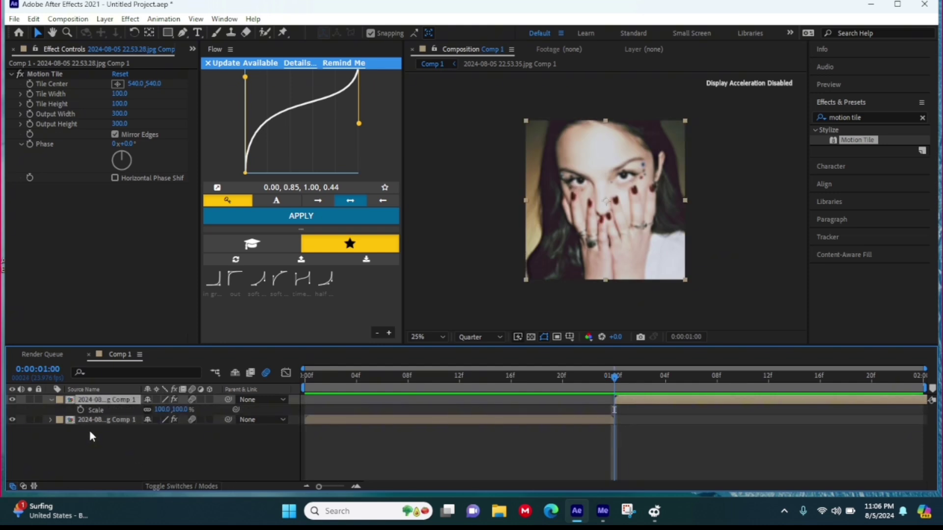
click(80, 410)
drag(164, 415, 235, 387)
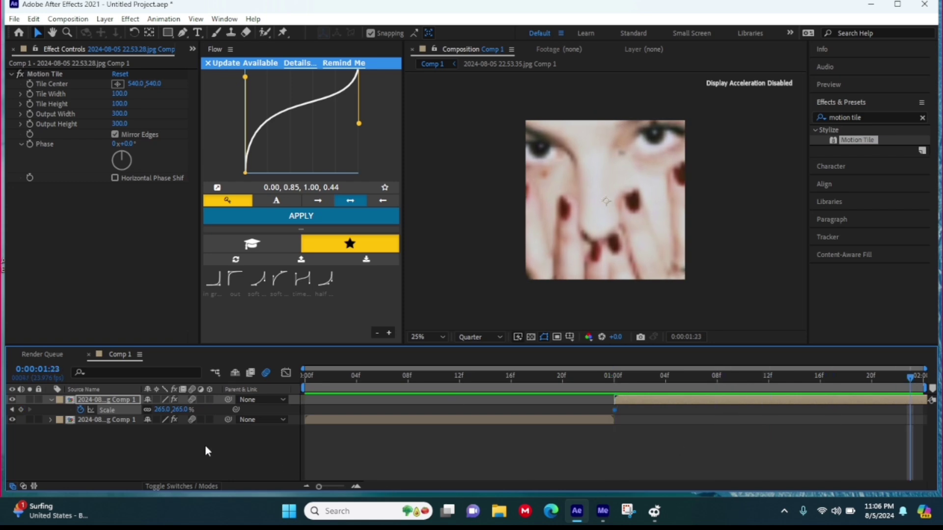
right_click(162, 411)
click(184, 338)
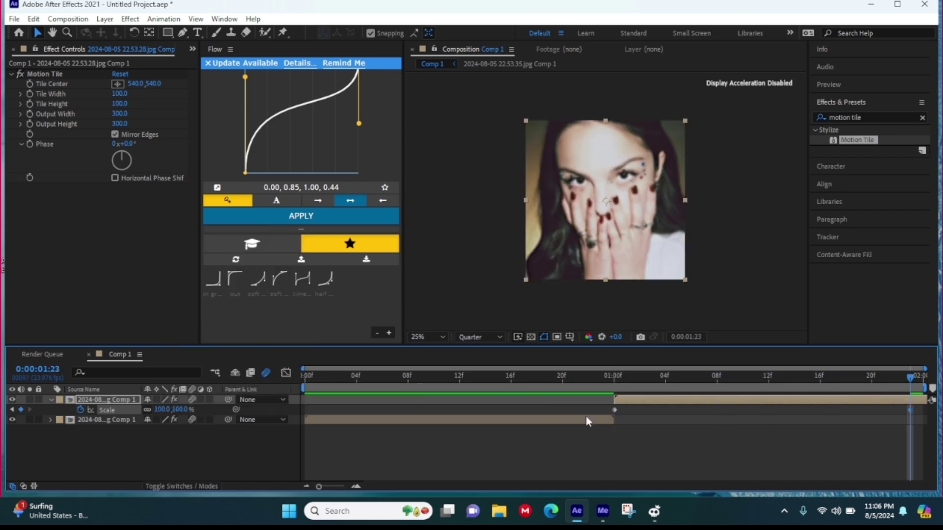
Easy Ease the Scale keyframes and drag the Graph Editor influence handles so the zoom starts fast and settles slowly.
drag(587, 405, 930, 427)
click(285, 374)
click(324, 379)
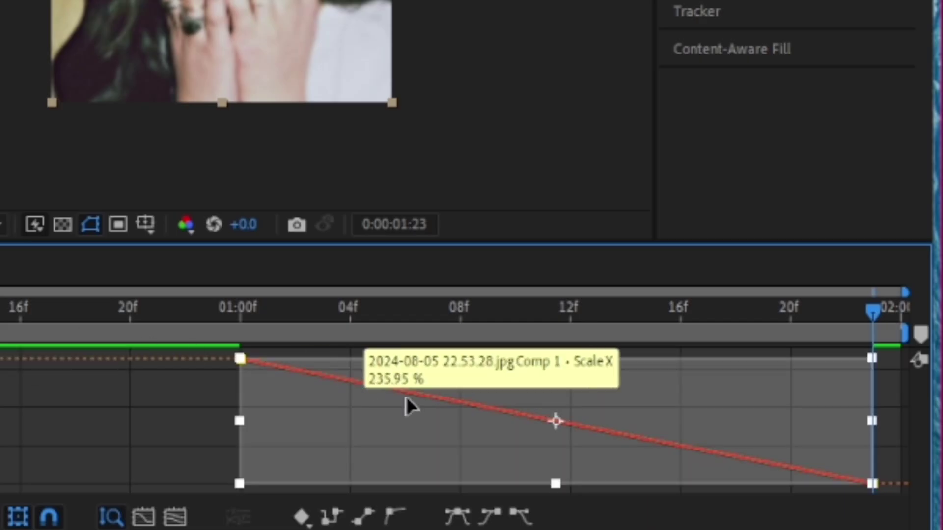
click(466, 516)
drag(448, 359, 215, 486)
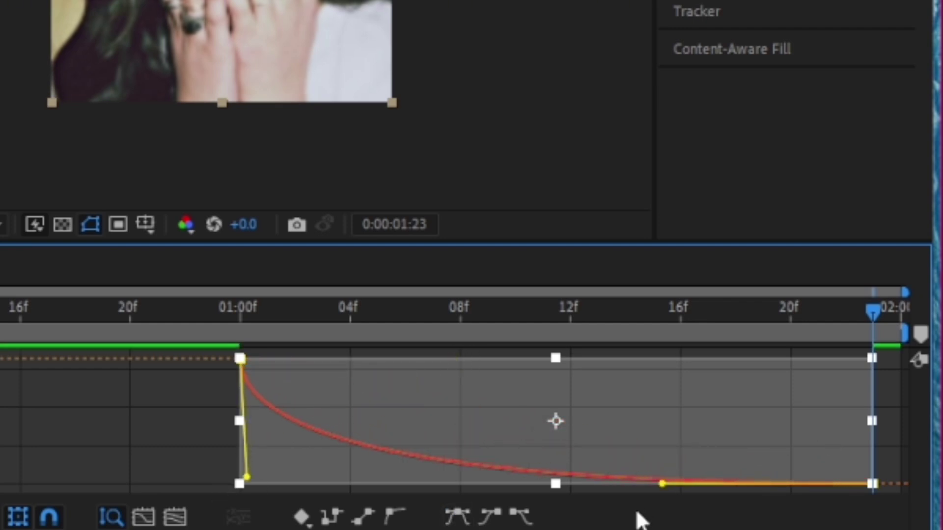
drag(661, 484, 243, 490)
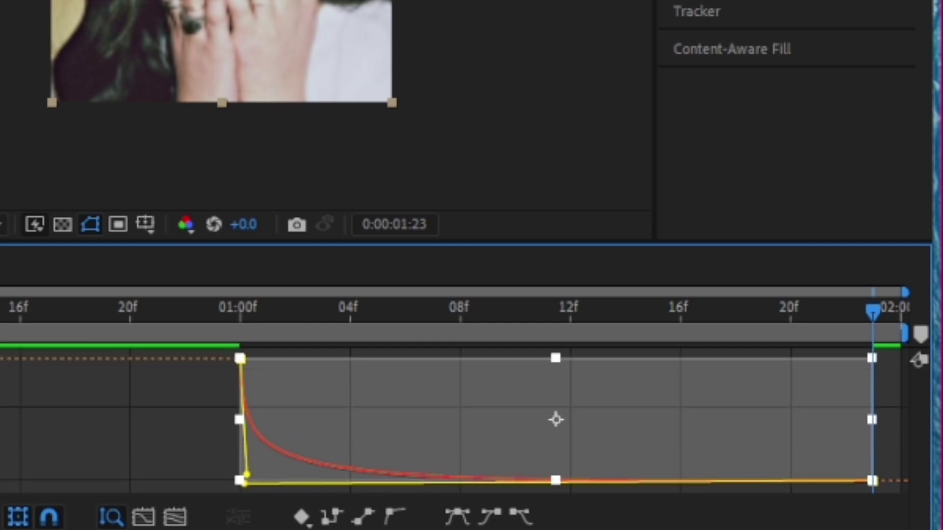
key(shift+F3)
key(Home)
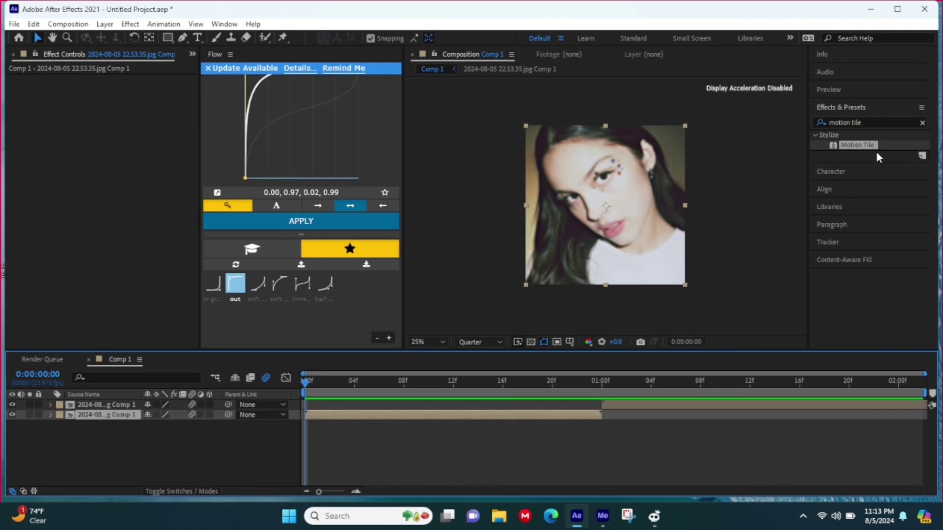
Apply the Motion Tile effect from Effects & Presets to the first photo's layer.
drag(876, 147, 187, 147)
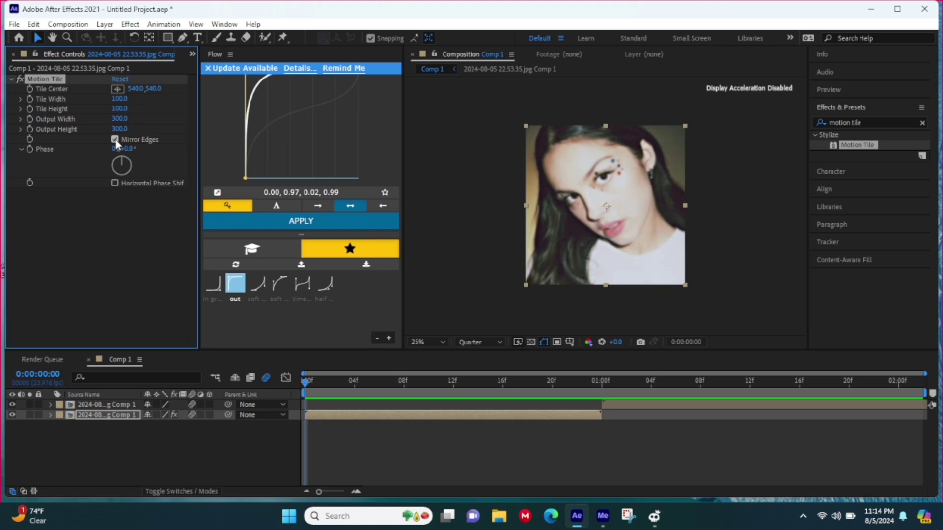
Copy the Motion Tile effect and paste it onto the second photo's layer.
right_click(52, 88)
click(81, 121)
click(627, 407)
key(ctrl+v)
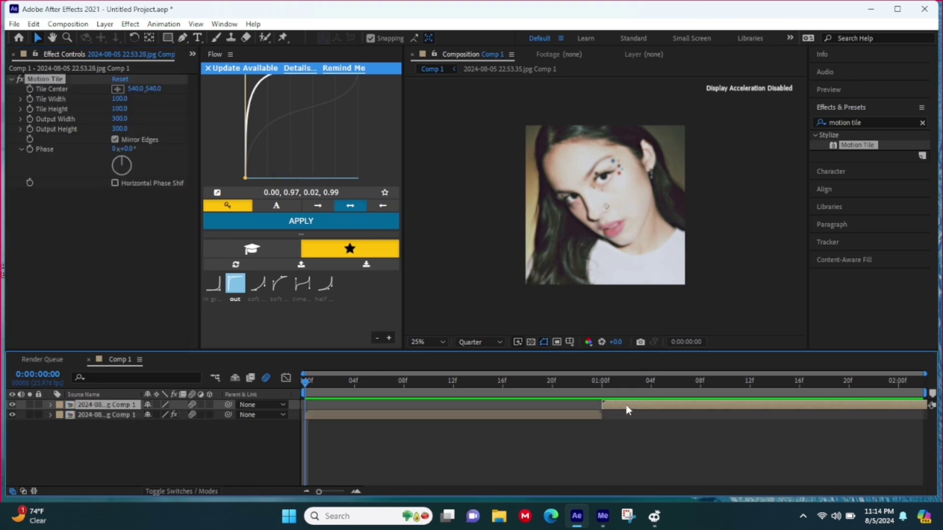
Keyframe the first photo's Position at the start and slide it right by 23 frames.
click(332, 412)
key(p)
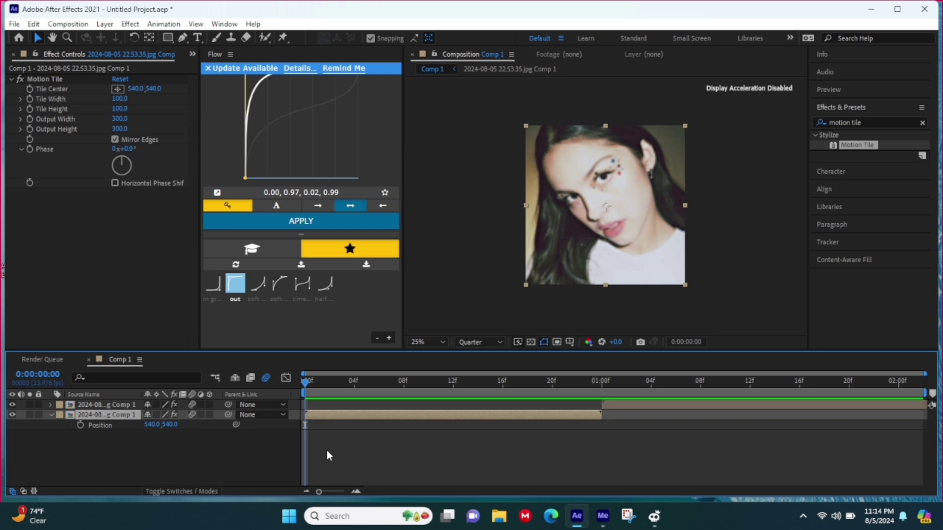
click(80, 424)
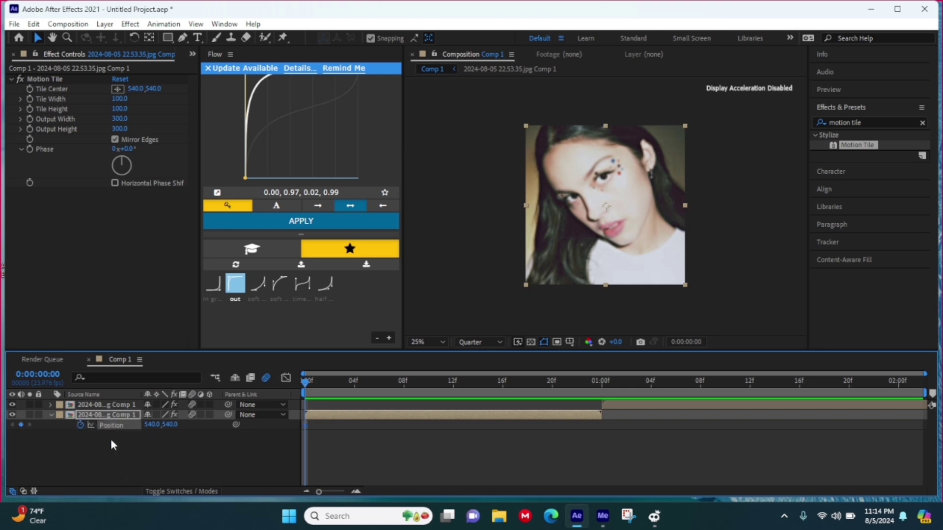
mouse_move(582, 385)
mouse_down()
mouse_move(600, 386)
mouse_move(589, 387)
mouse_up()
drag(150, 424, 666, 314)
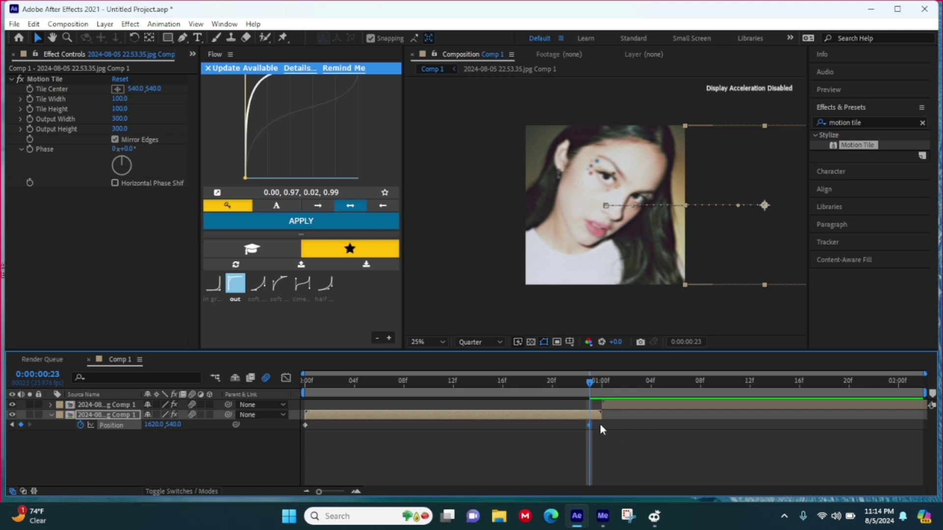
Show the Position keyframes in the Graph Editor and separate X and Y dimensions.
drag(606, 417, 354, 481)
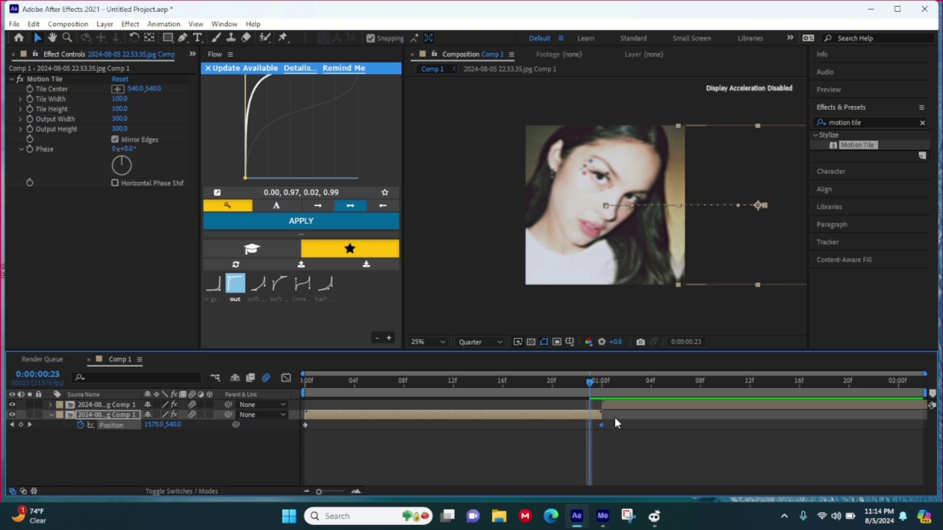
drag(290, 508, 174, 510)
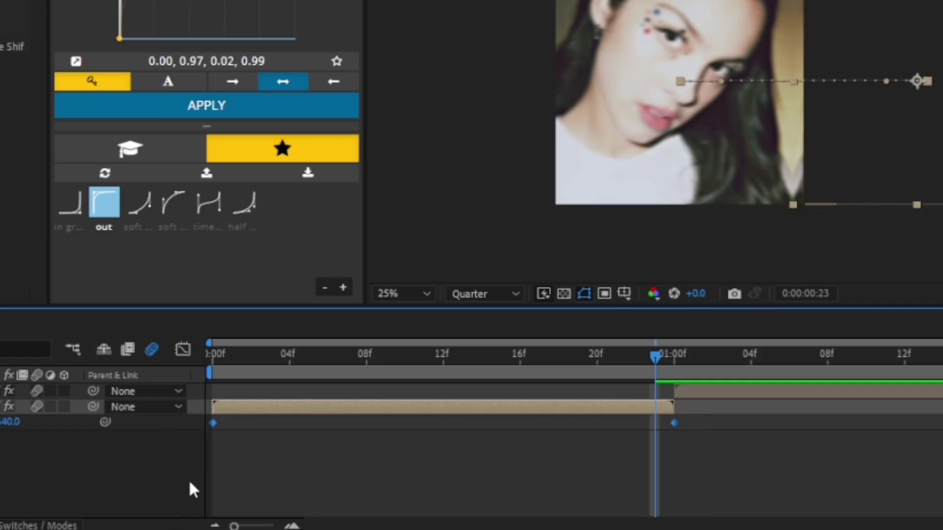
click(183, 349)
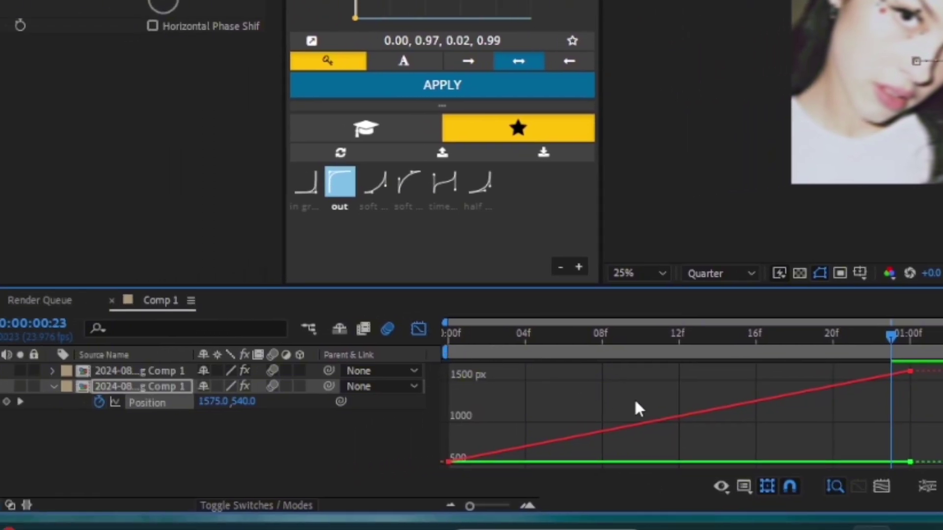
click(656, 420)
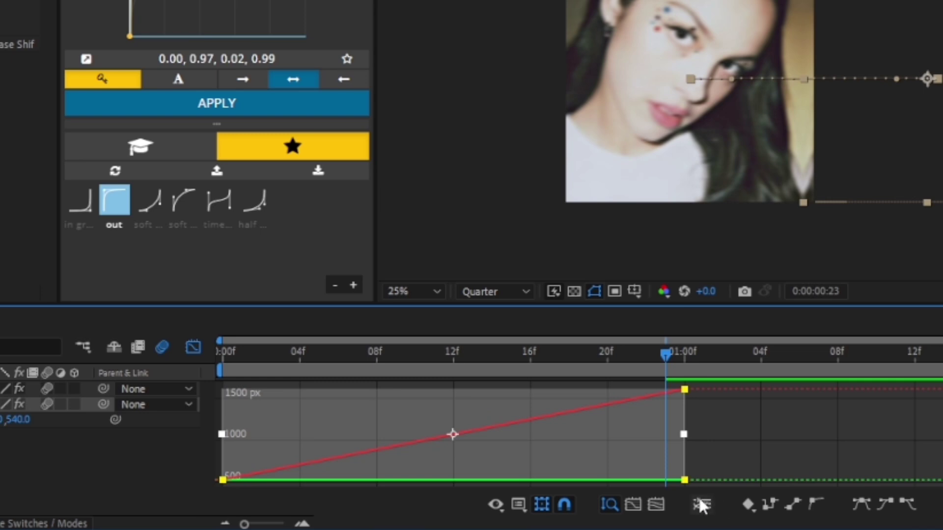
click(701, 503)
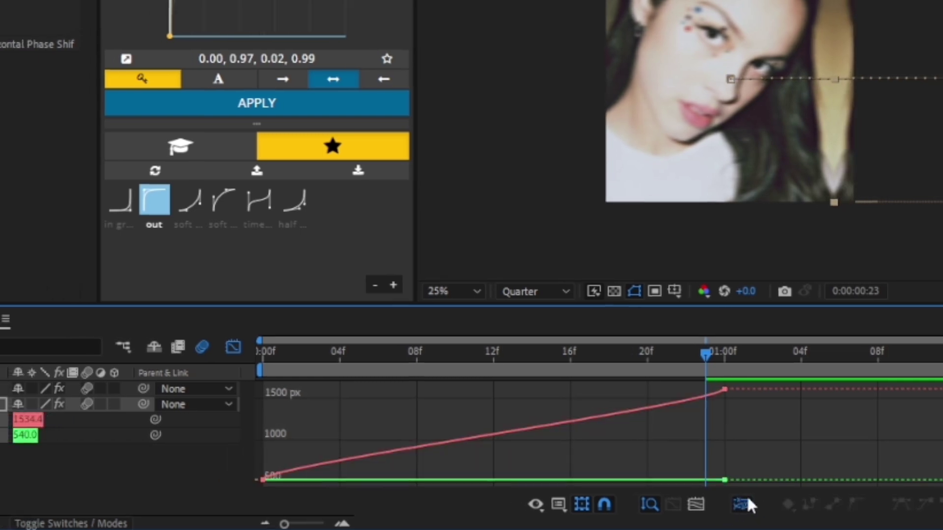
Easy Ease both X Position keyframes and drag handles into a steep ease-in toward one second.
click(195, 486)
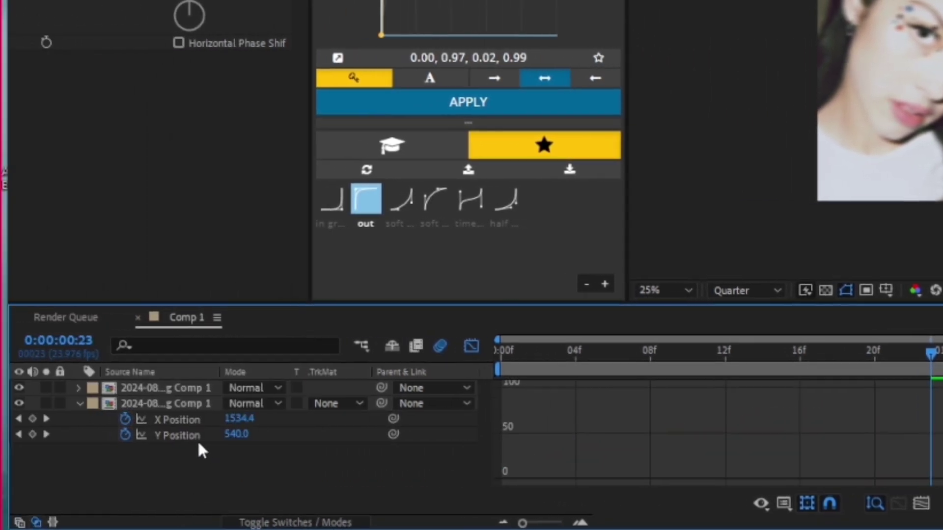
click(183, 419)
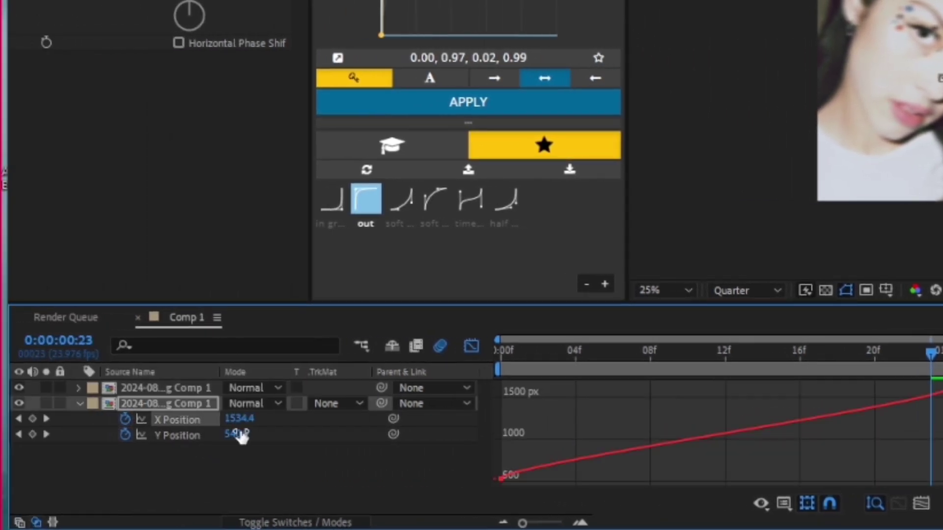
double_click(629, 447)
click(942, 504)
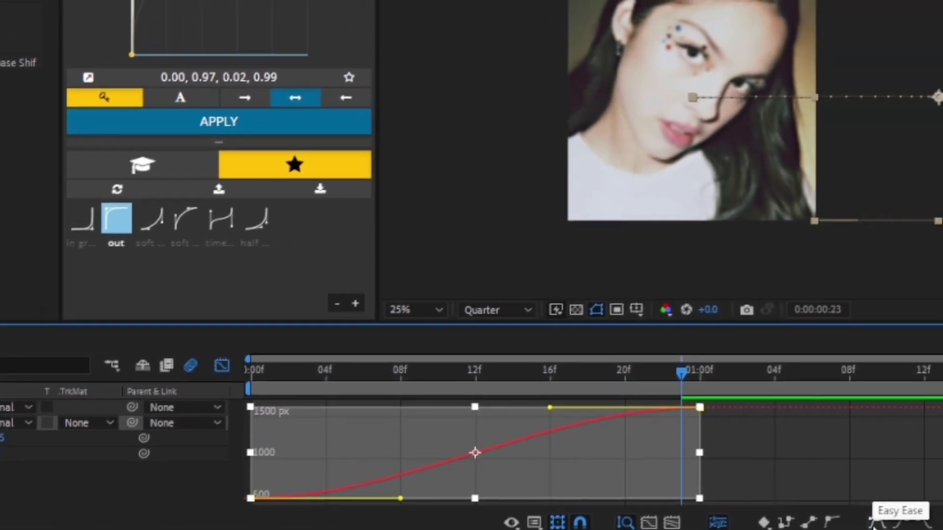
drag(554, 406, 678, 480)
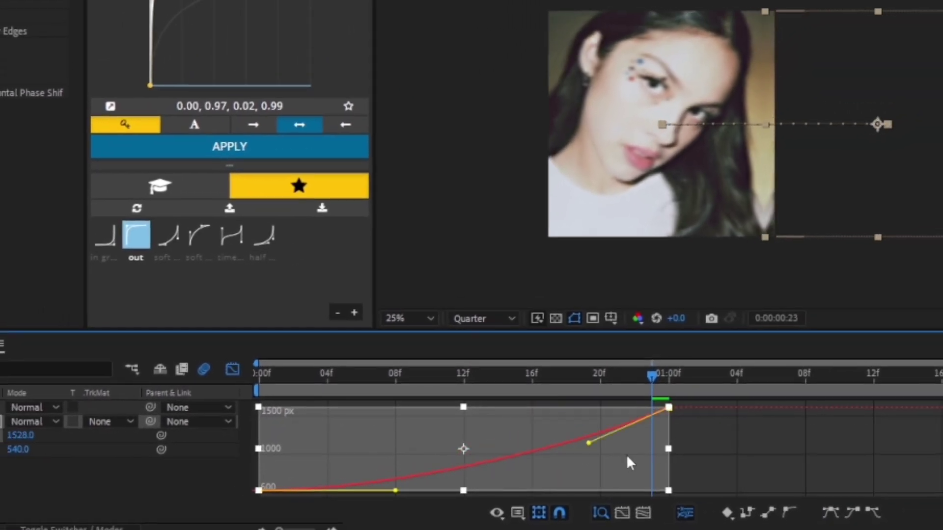
drag(554, 467, 608, 469)
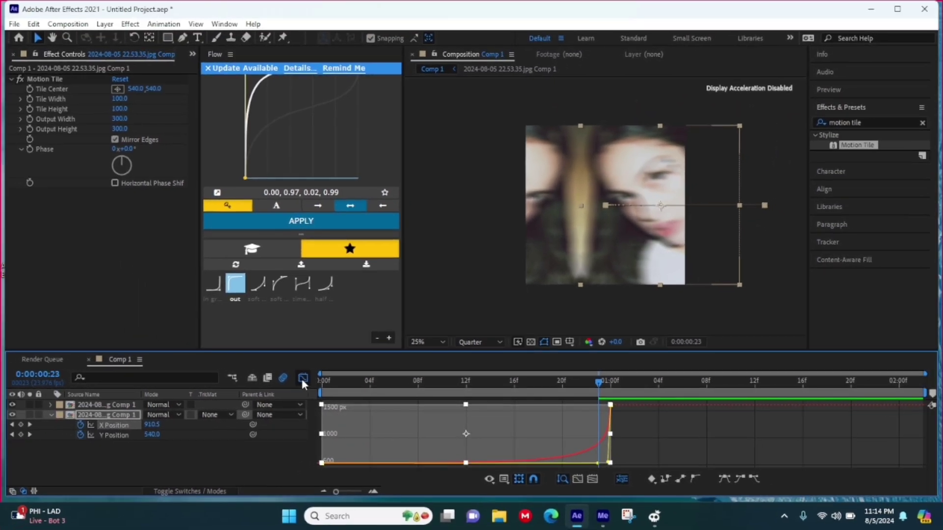
click(302, 379)
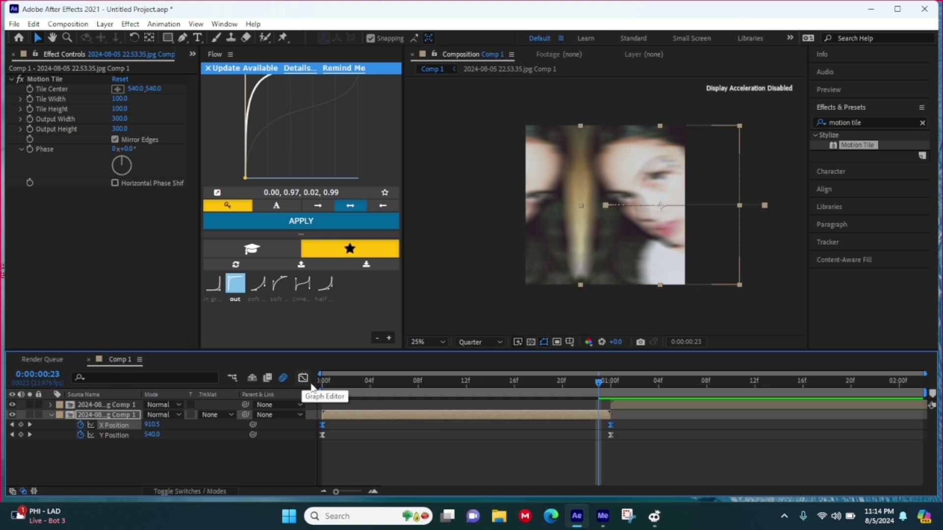
key(u)
key(Home)
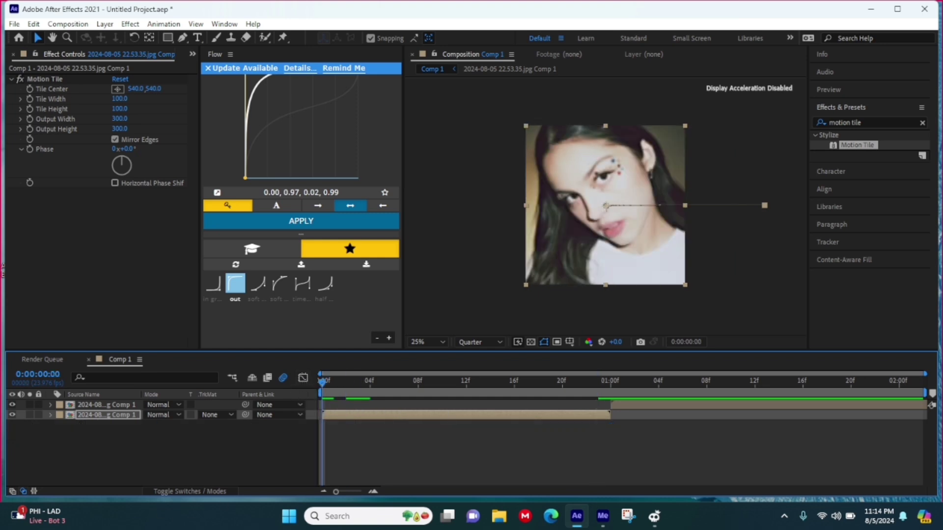
Scrub and preview the horizontal slide up to one second, then select the top photo layer.
click(205, 490)
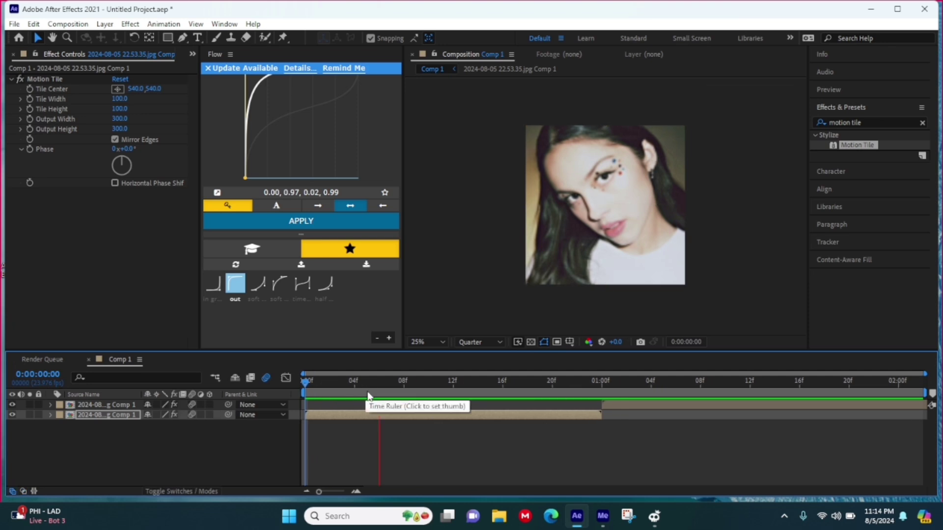
drag(406, 390, 429, 418)
key(space)
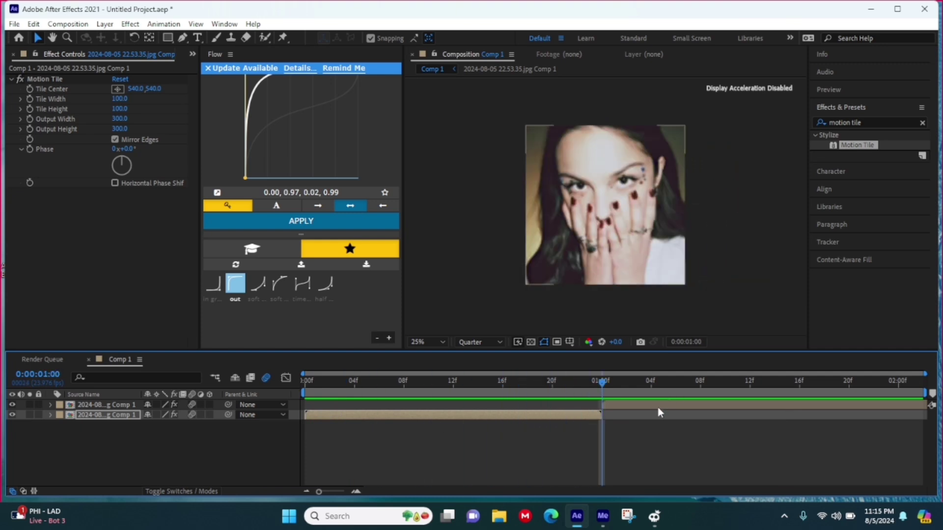
click(621, 406)
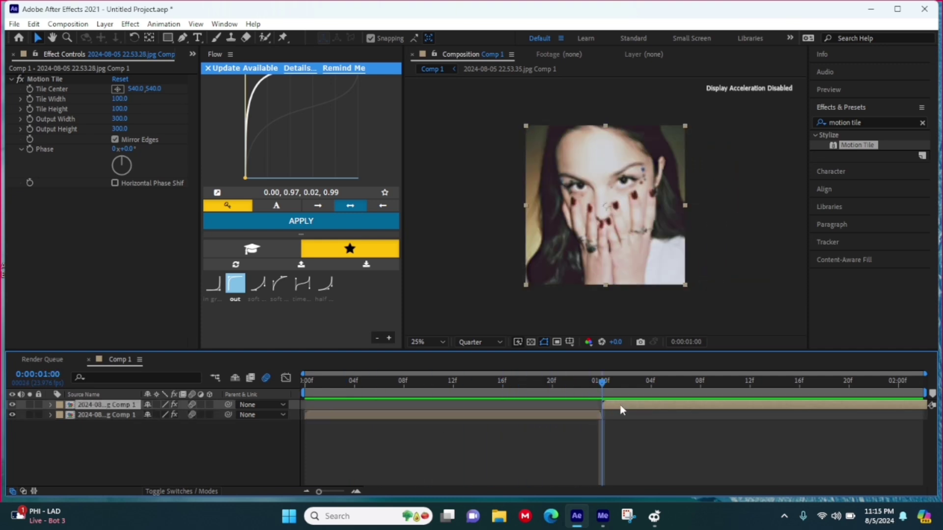
Keyframe the top photo's Position off to the left at 1:00 and reset to centre at 2:01.
key(p)
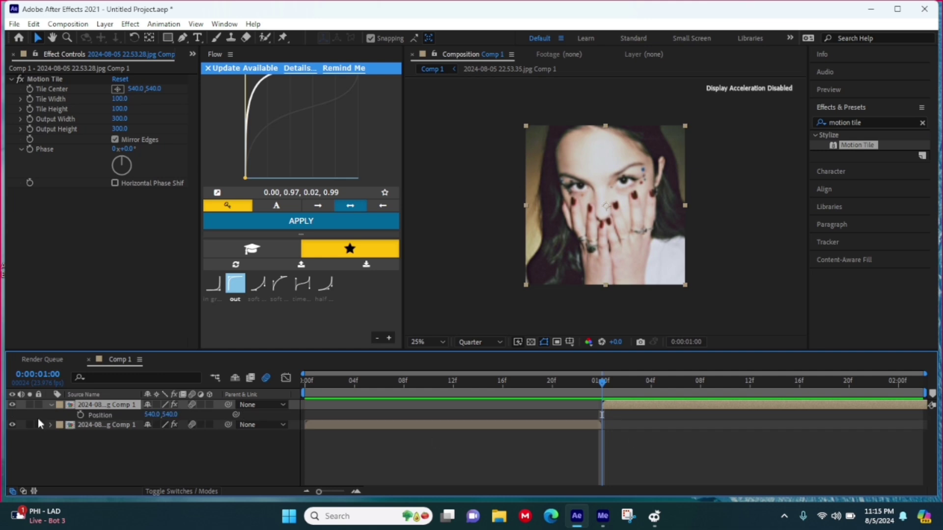
click(80, 415)
drag(153, 414, 115, 427)
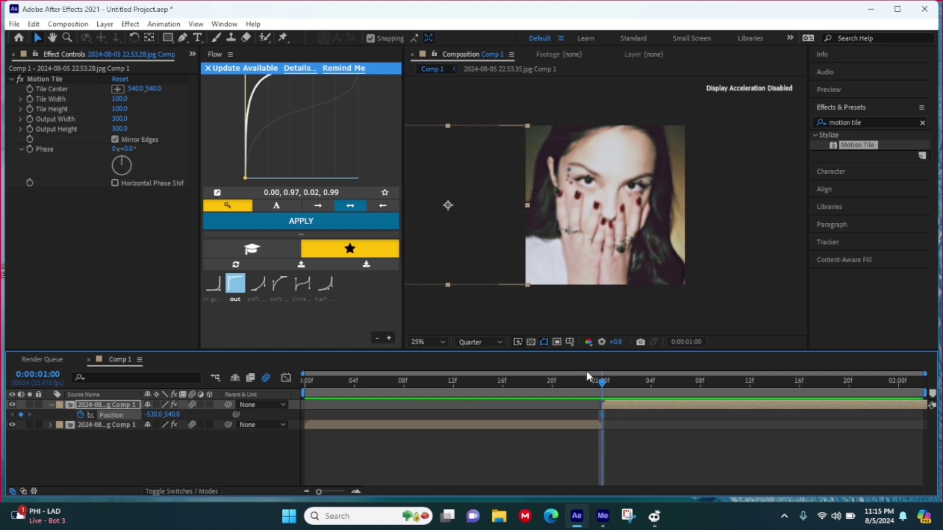
drag(885, 381, 910, 381)
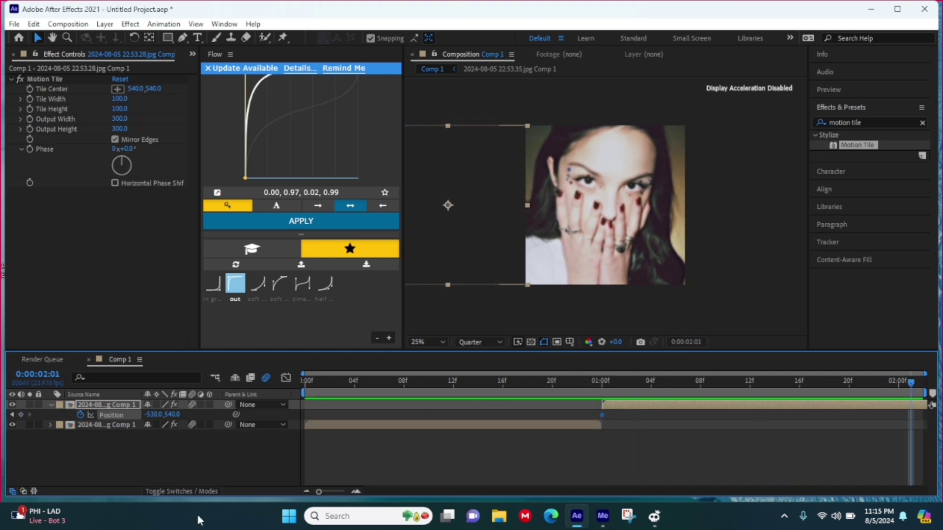
right_click(153, 416)
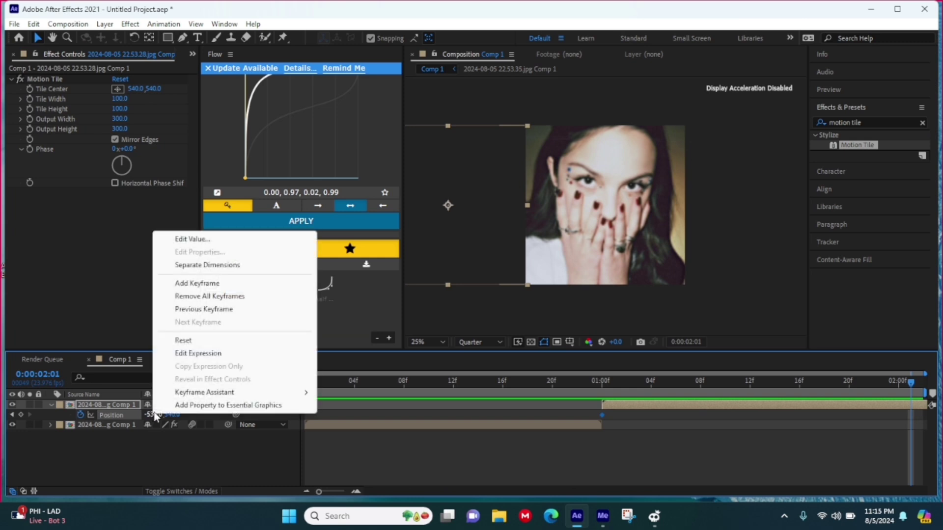
click(174, 340)
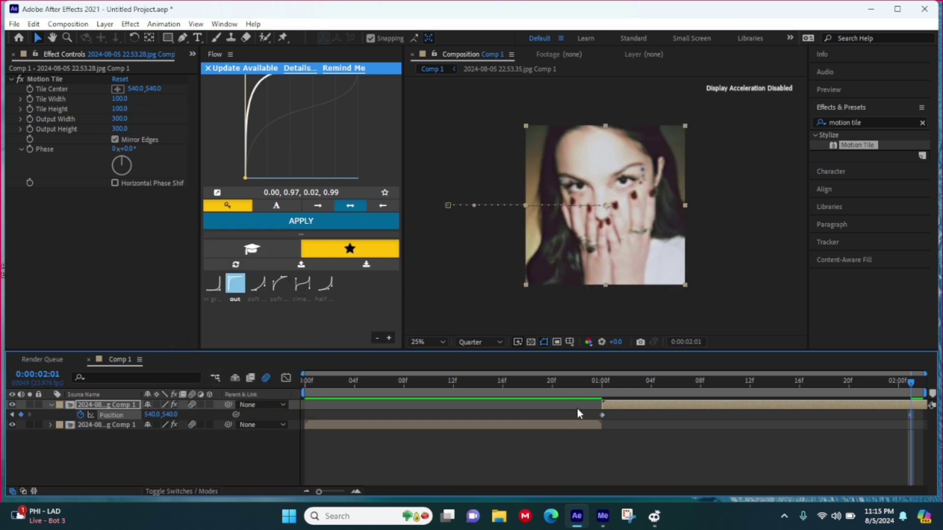
Shape the X Position curve in the Graph Editor into a steep ease-out.
drag(579, 407, 923, 438)
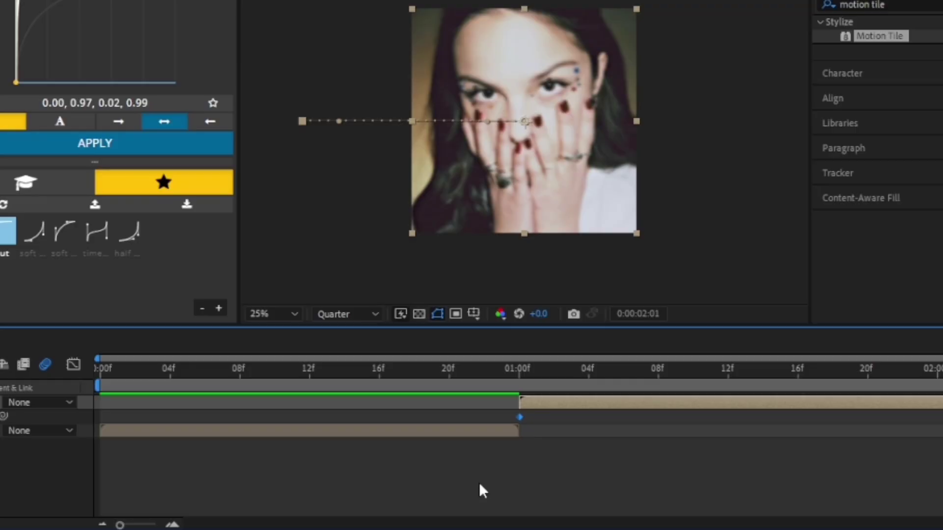
click(77, 364)
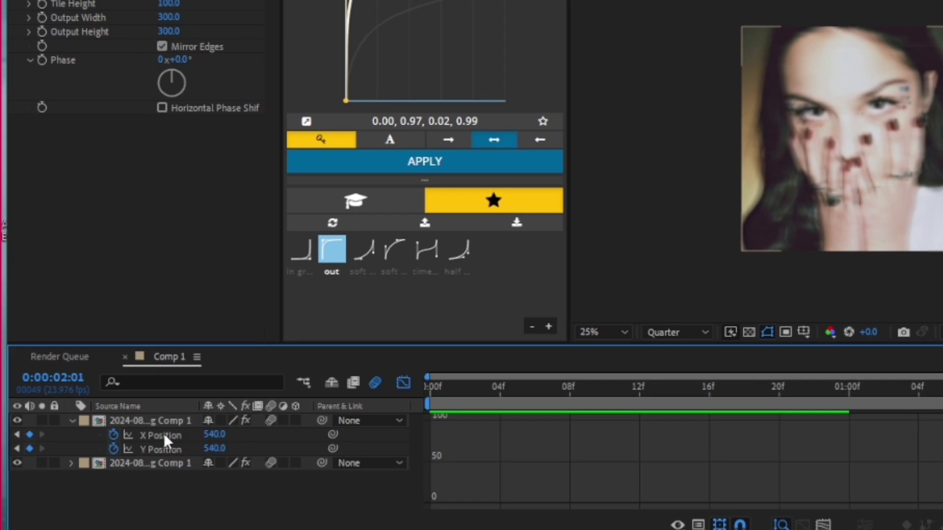
click(163, 434)
click(889, 472)
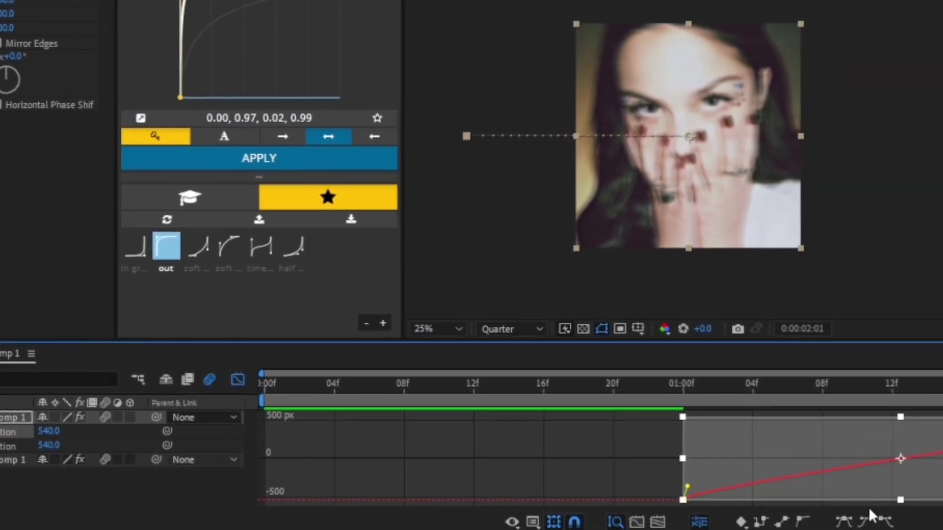
drag(642, 497, 509, 444)
drag(788, 414, 508, 415)
click(53, 375)
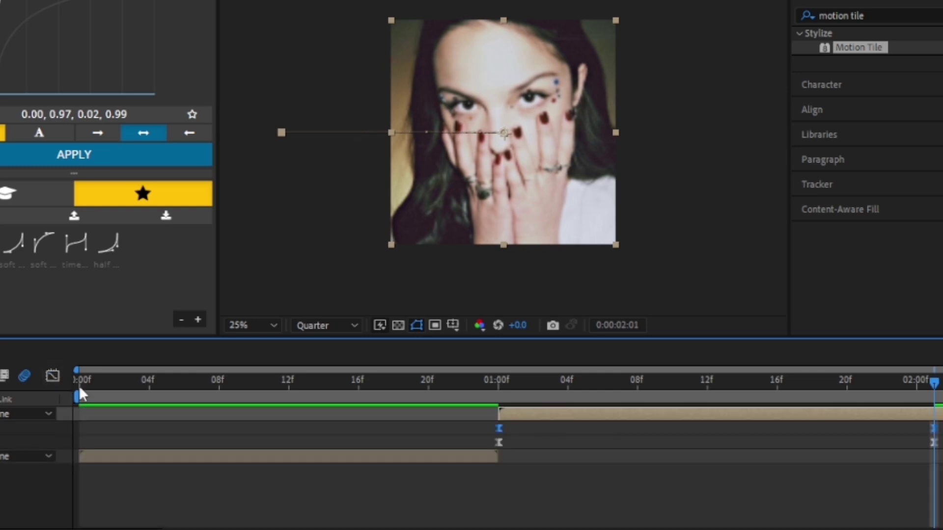
Keyframe the bottom photo's Y Position from the start down to 1188.8 near one second.
key(u)
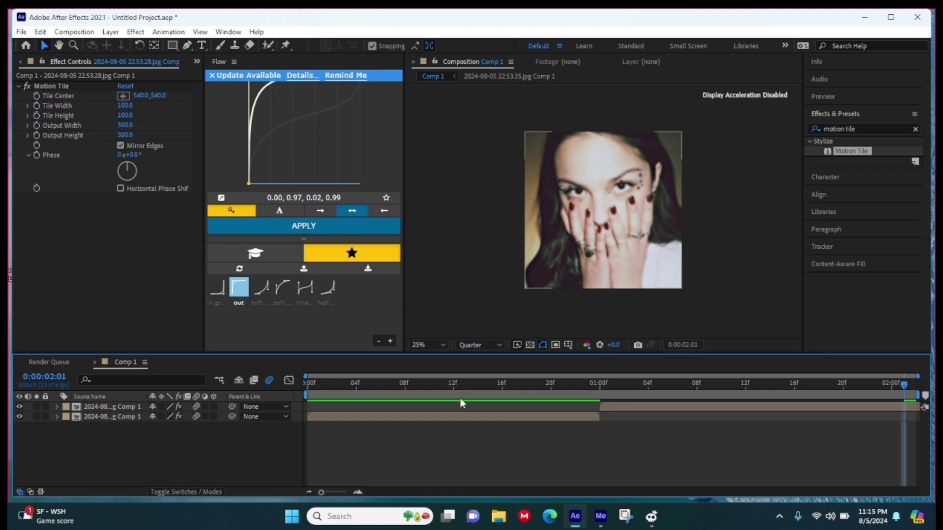
key(Home)
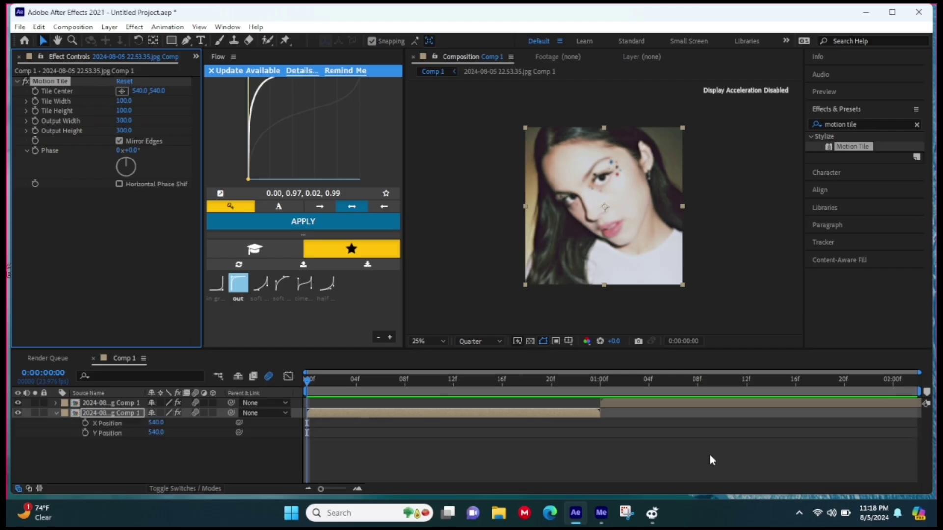
click(86, 433)
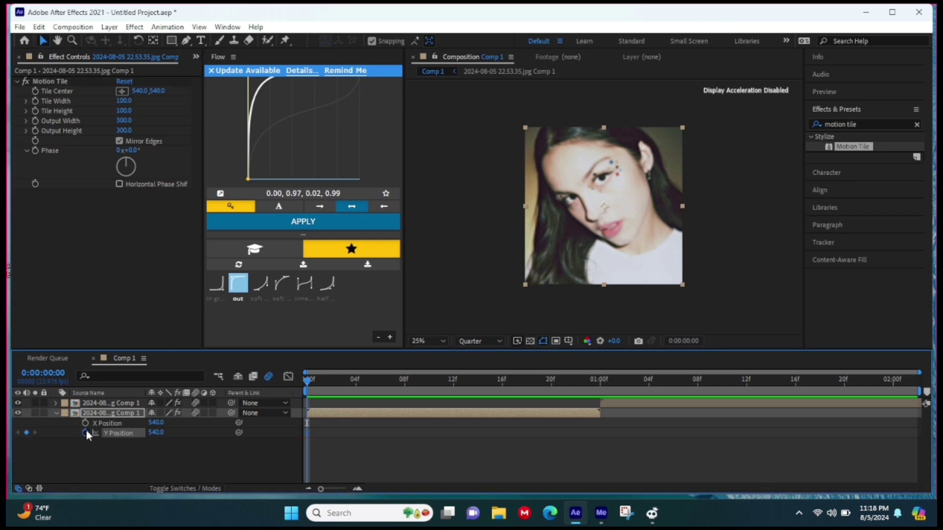
click(588, 378)
drag(154, 433, 494, 379)
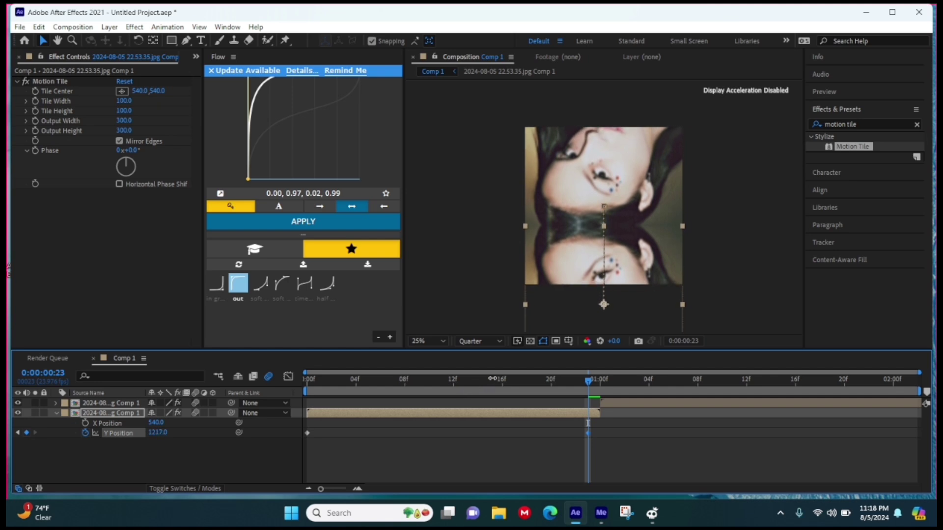
drag(588, 433, 277, 475)
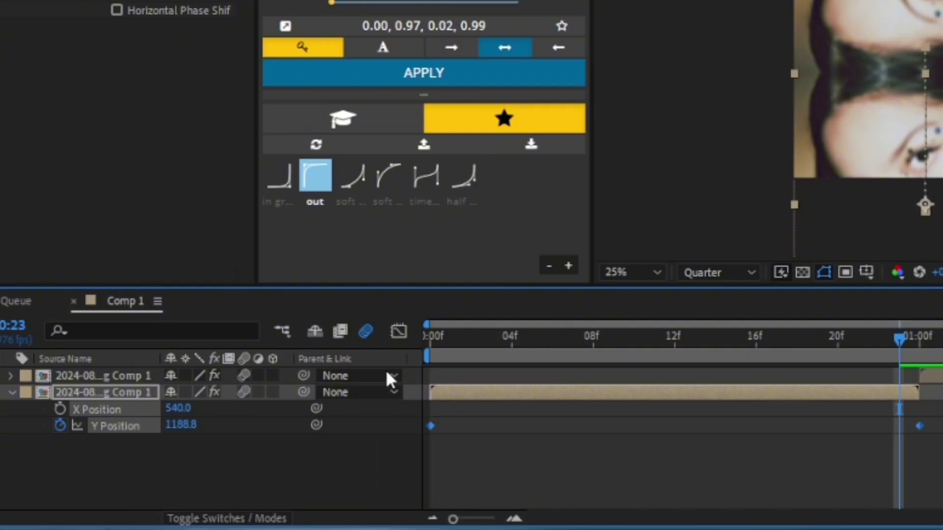
Easy Ease both Y Position keyframes and drag the handles into a sharp ease-in.
click(399, 331)
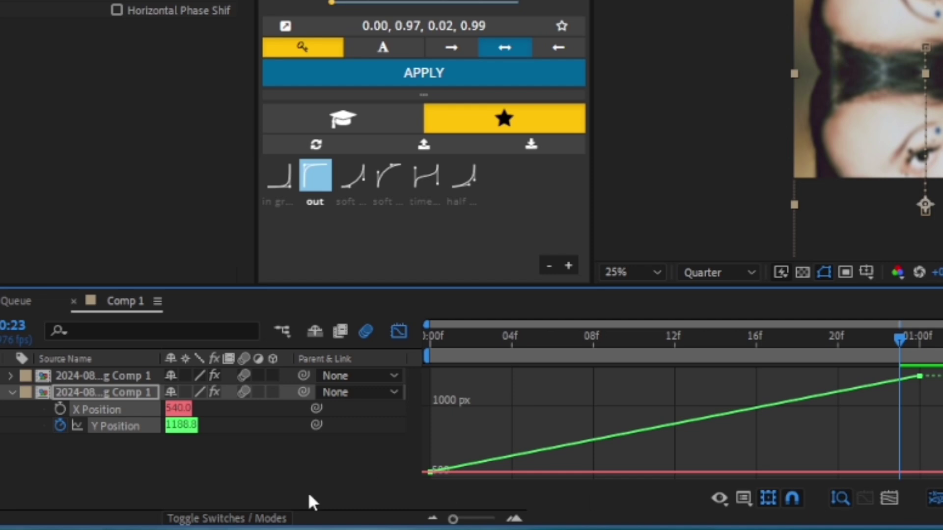
click(153, 451)
click(113, 425)
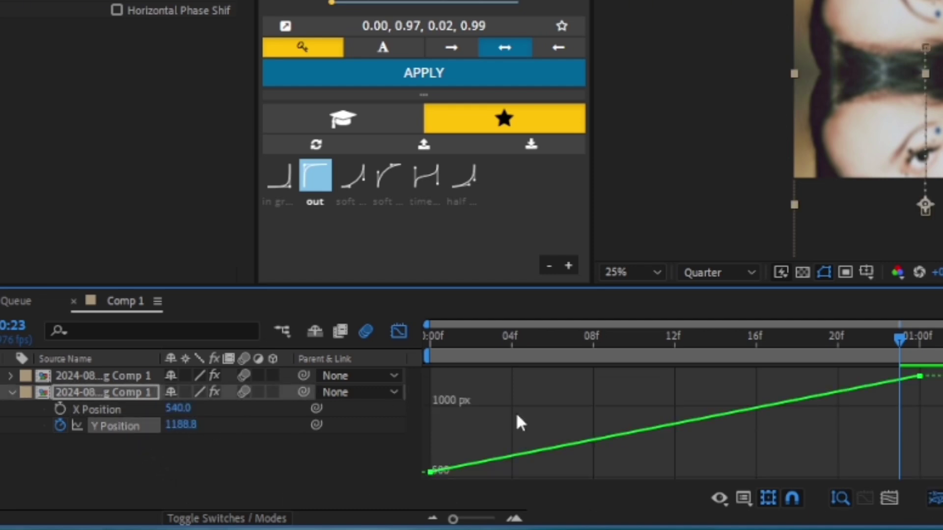
click(526, 453)
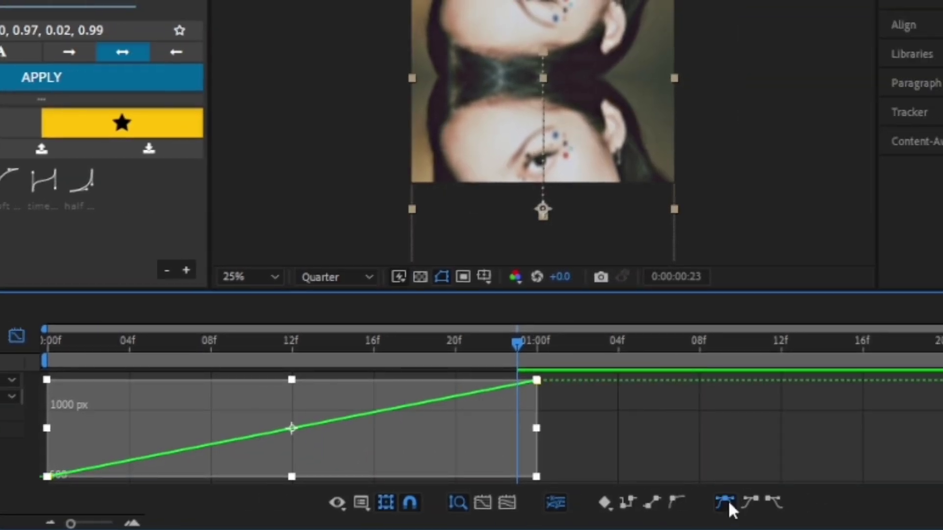
click(725, 502)
drag(371, 381, 549, 476)
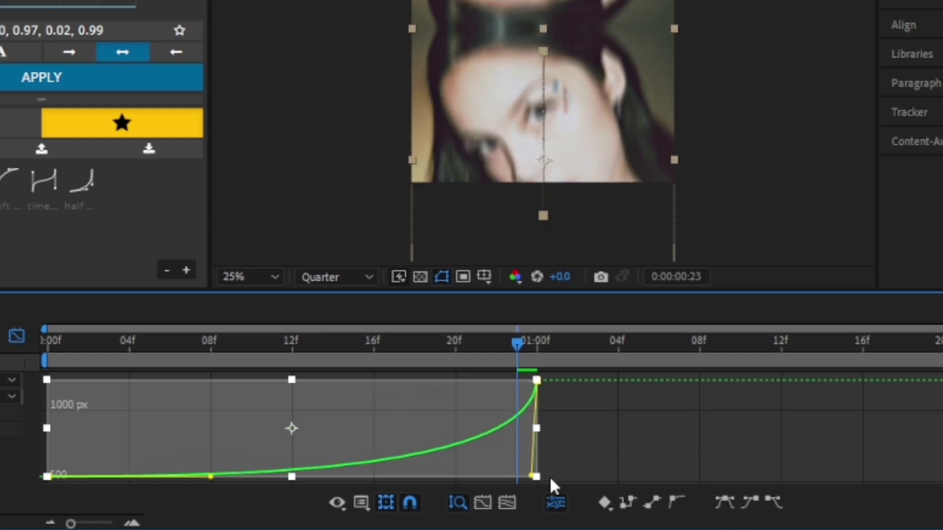
drag(210, 478, 520, 478)
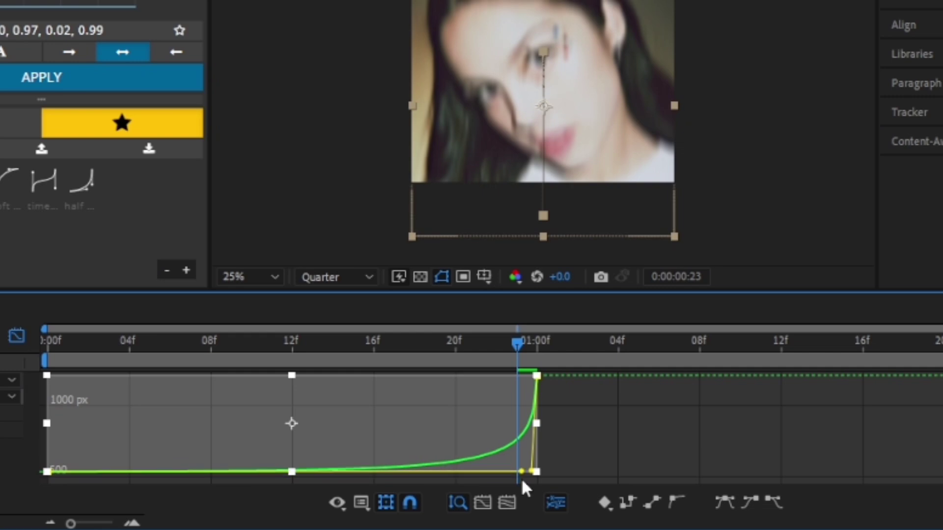
click(20, 335)
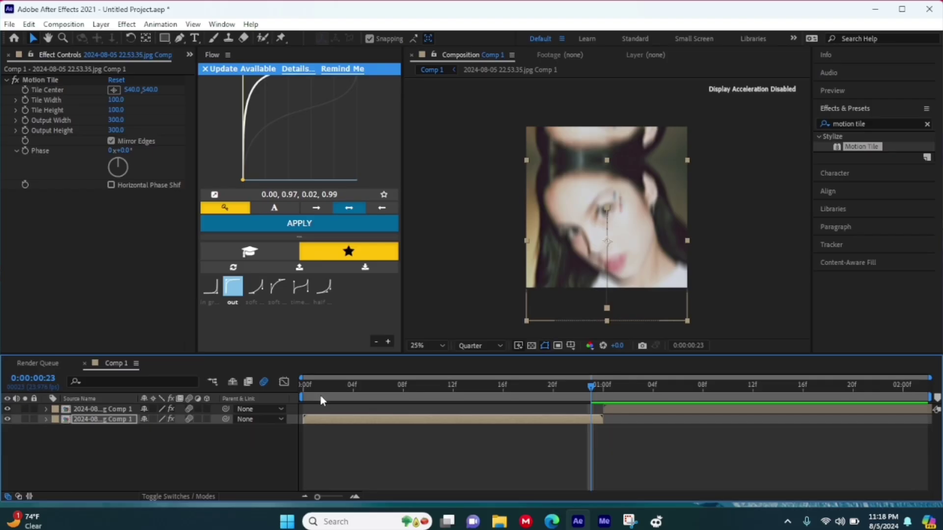
Preview so far, then keyframe the top photo's Y Position at -100 at 1:00 and 540 at 2:01.
key(Home)
key(space)
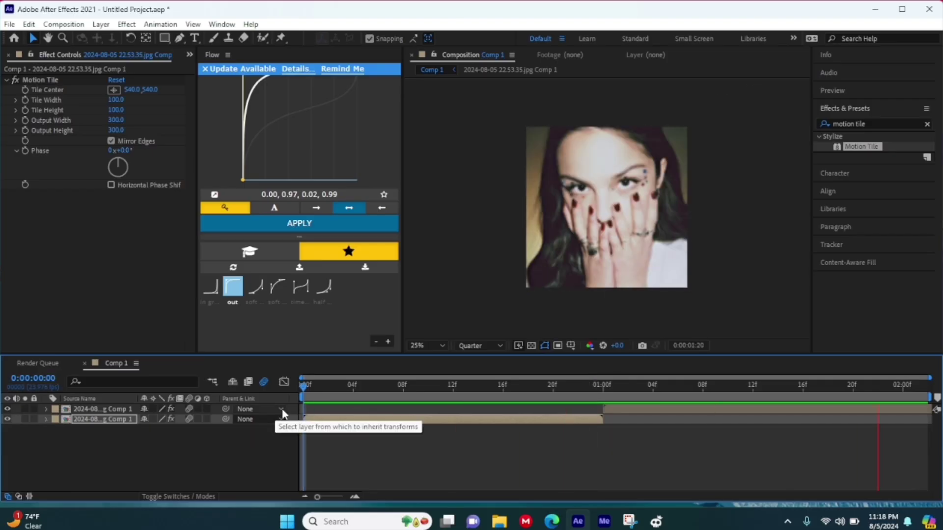
click(603, 382)
click(622, 409)
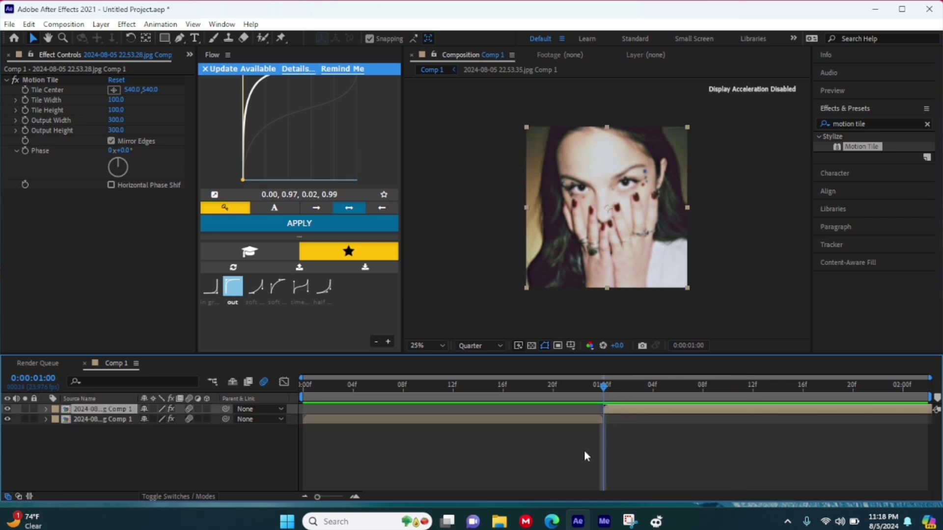
key(p)
click(77, 429)
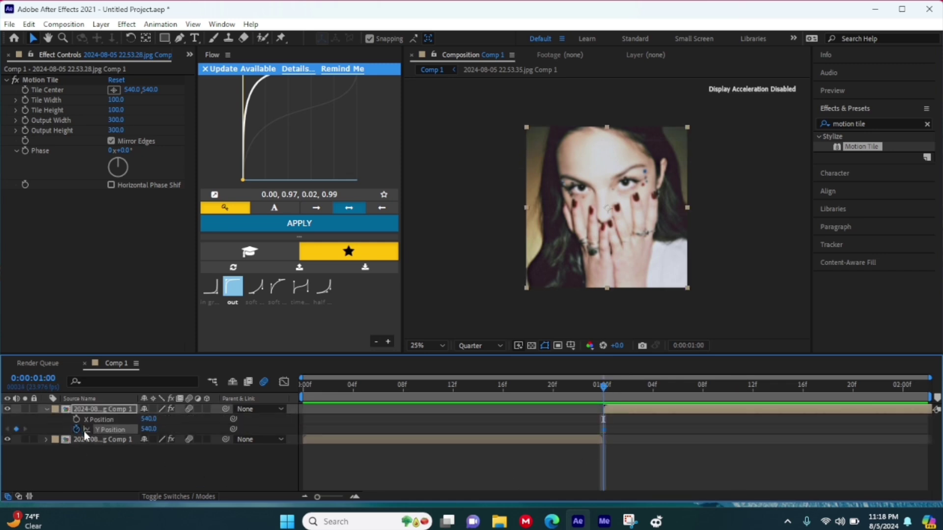
drag(143, 430, 10, 439)
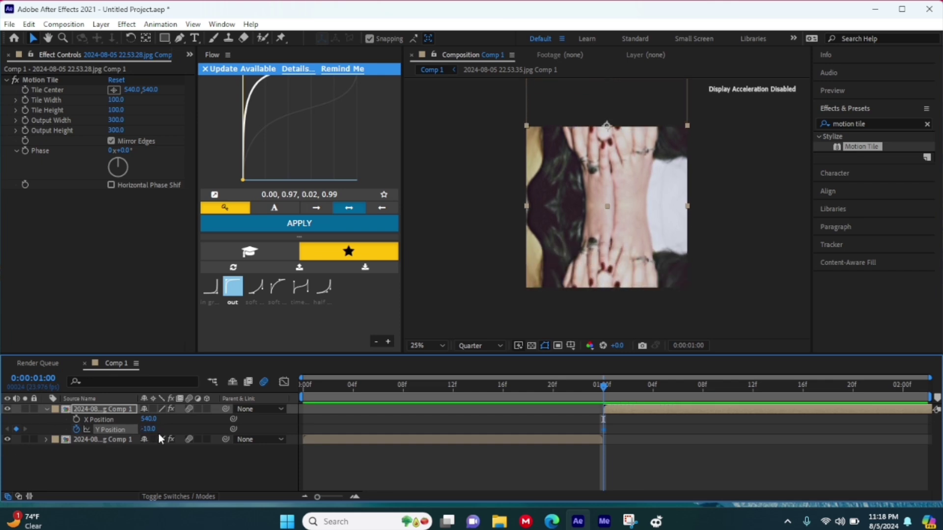
drag(152, 429, 110, 440)
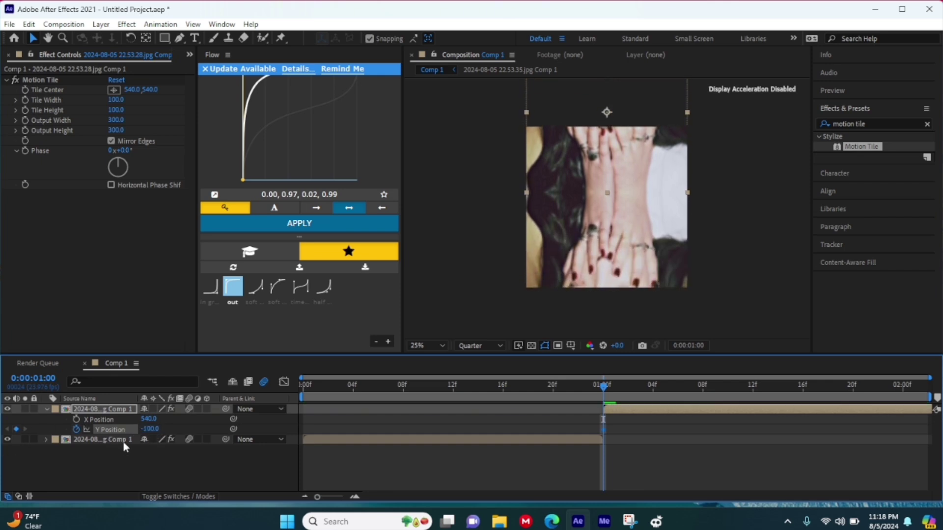
right_click(157, 431)
click(184, 358)
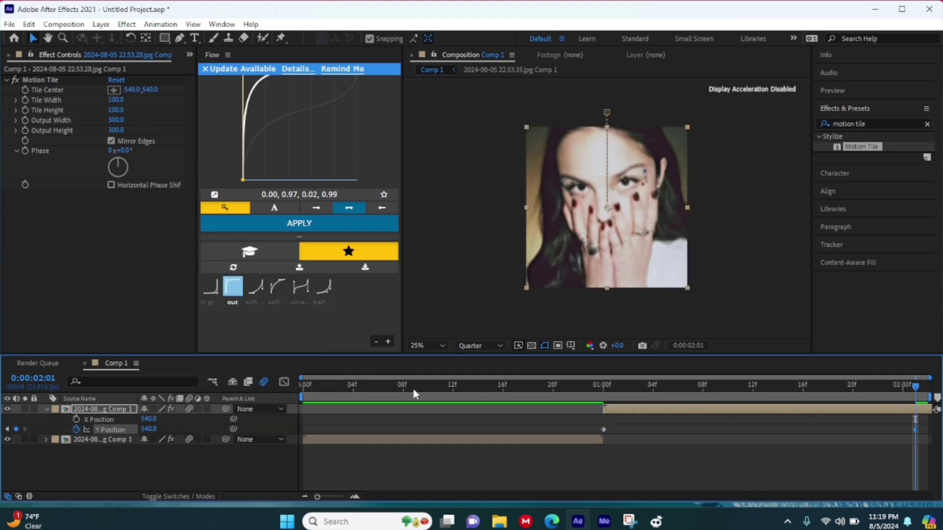
Easy Ease the Y Position keyframes and adjust handles so the slide bursts fast then settles.
drag(593, 423, 925, 439)
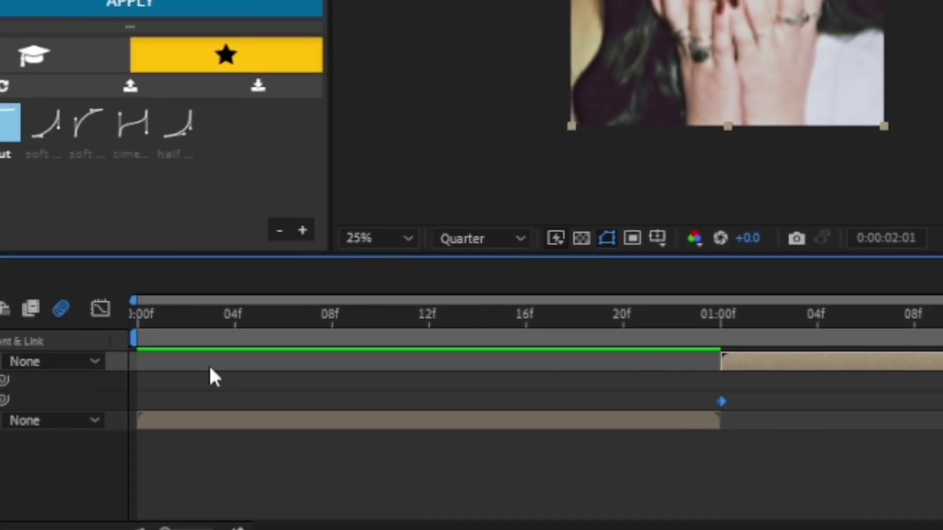
click(100, 308)
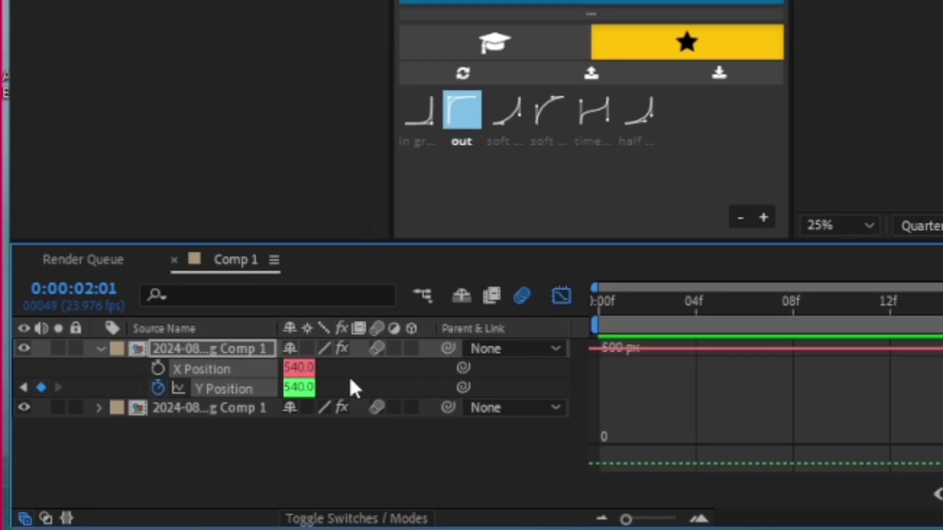
click(355, 383)
click(207, 388)
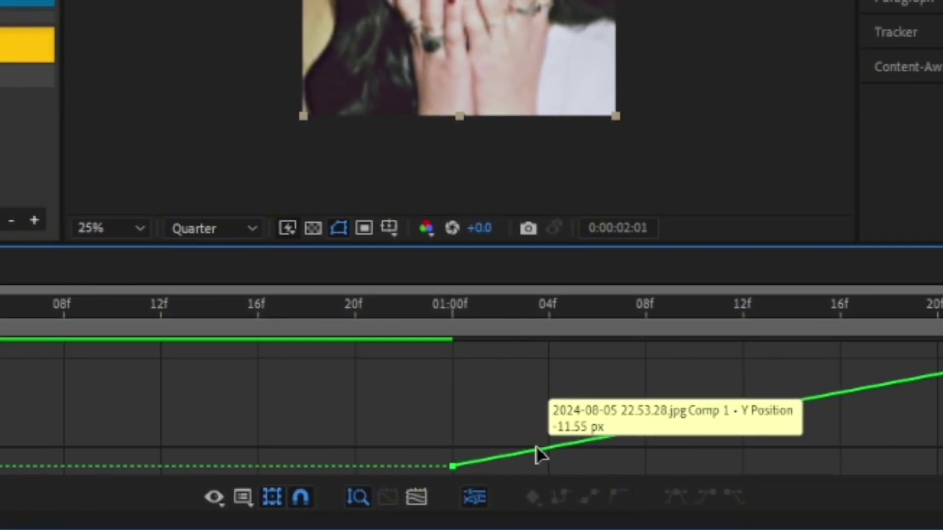
click(535, 448)
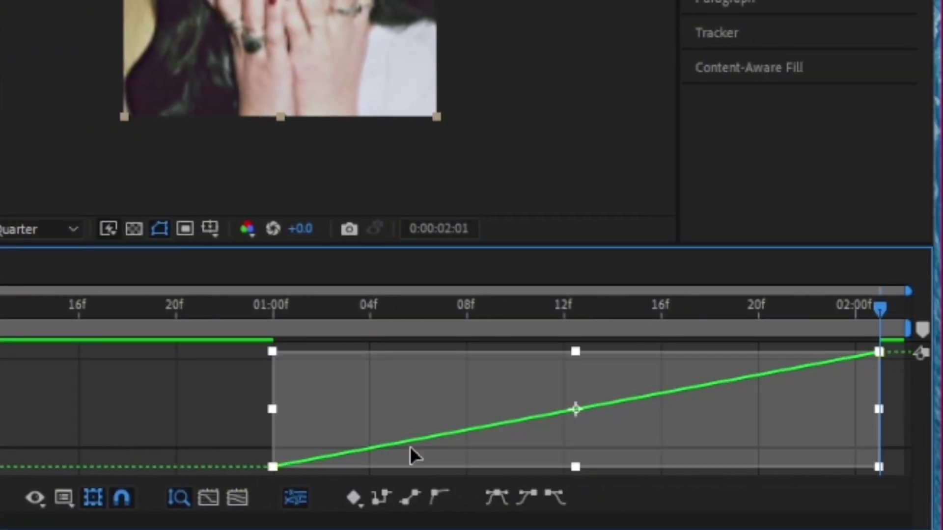
click(498, 498)
drag(473, 465, 248, 368)
drag(679, 355, 296, 360)
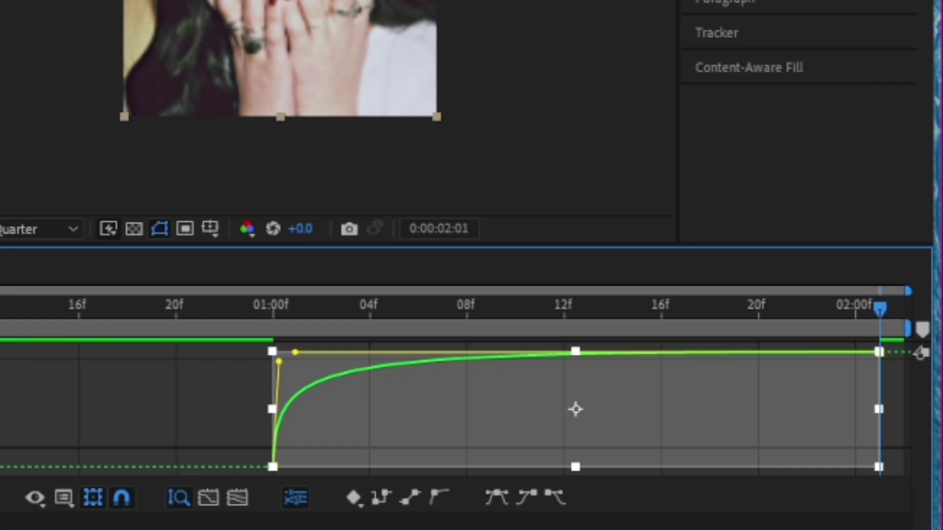
key(shift+F3)
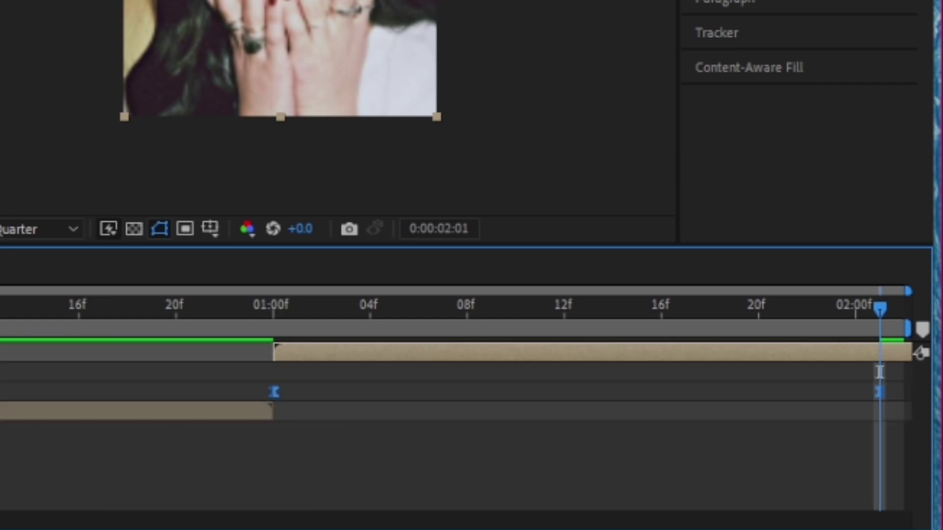
Preview the vertical slide, then keyframe the bottom photo's Rotation 0° at start and 180° at one second.
key(space)
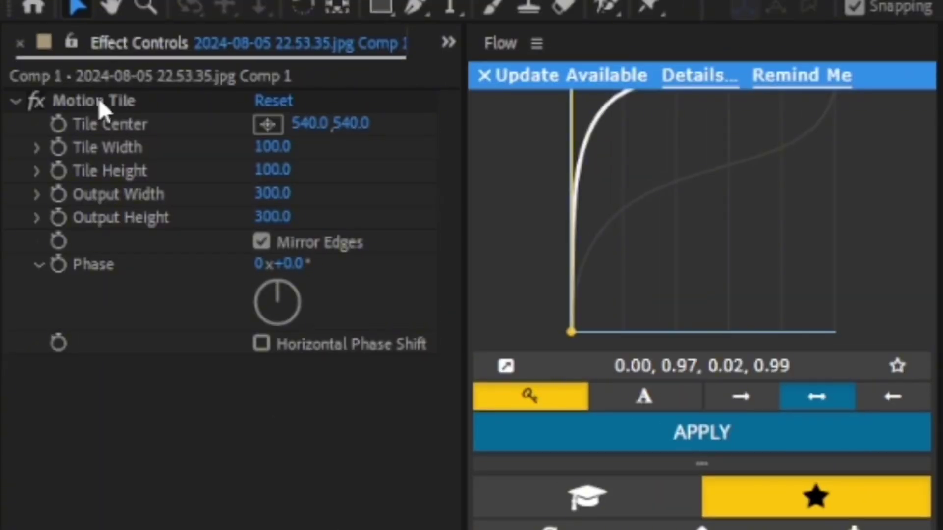
click(98, 102)
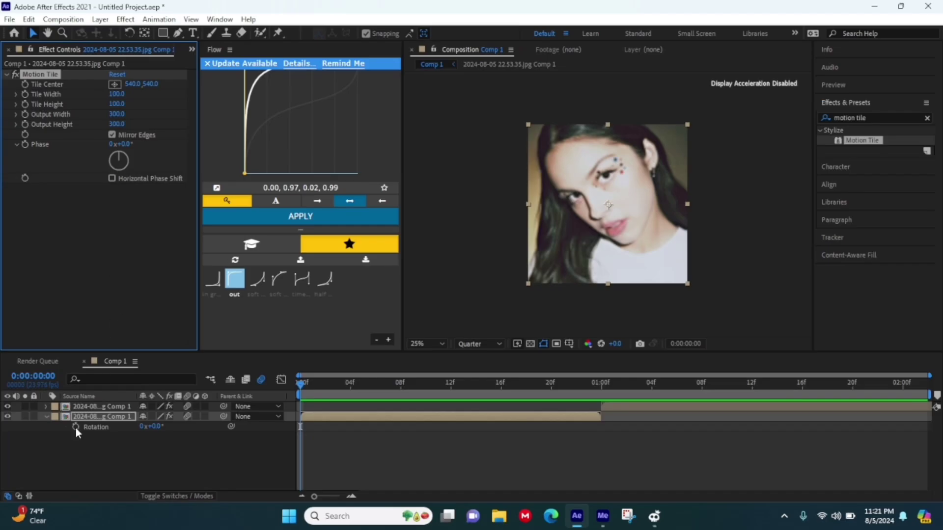
click(75, 426)
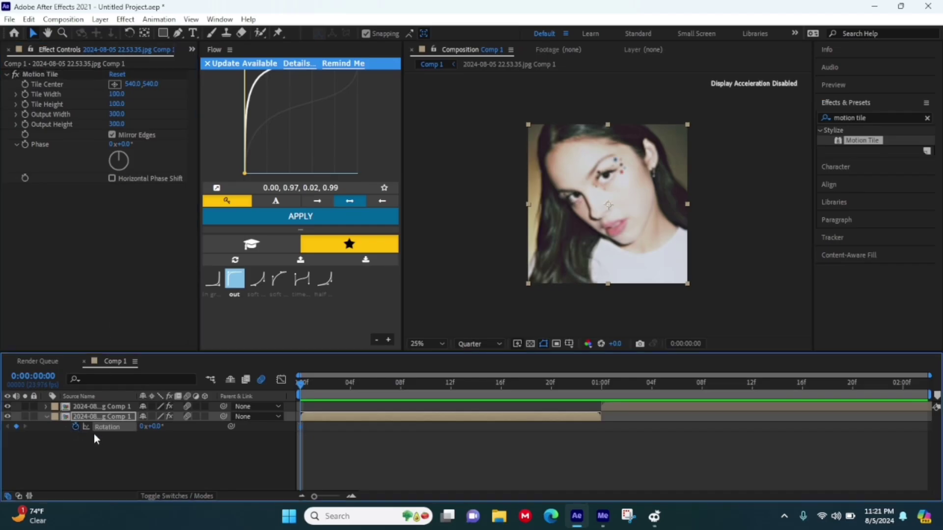
click(601, 382)
click(153, 429)
key(Return)
Ease the rotation keyframes so the spin whips sharply into one second, and preview it.
drag(616, 425, 282, 476)
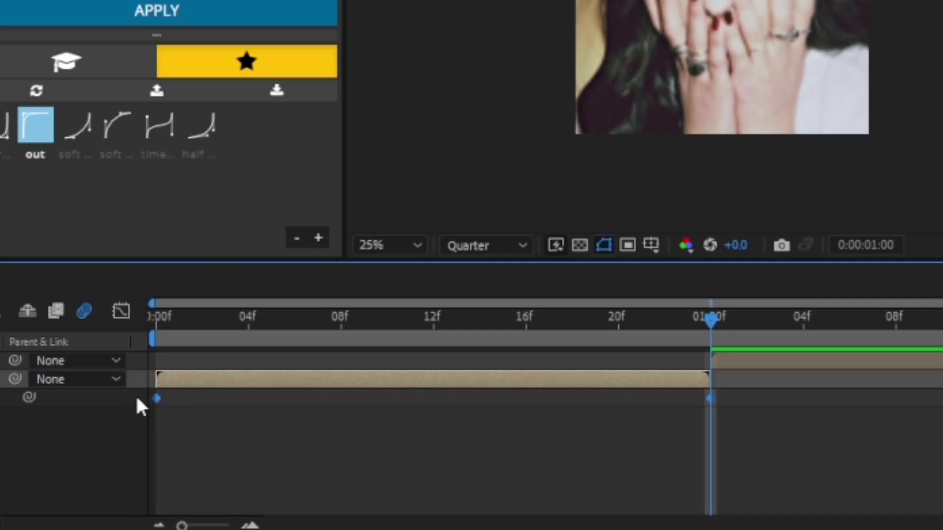
click(118, 310)
click(342, 437)
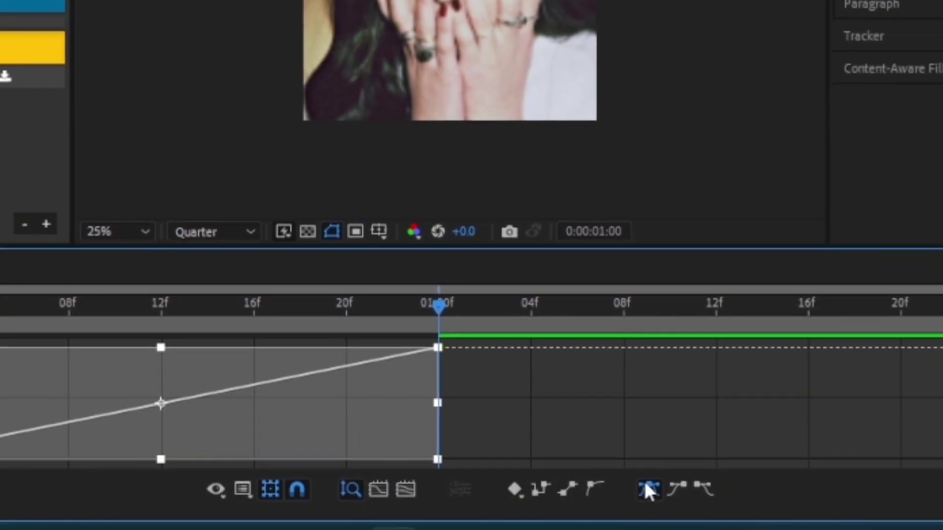
click(647, 489)
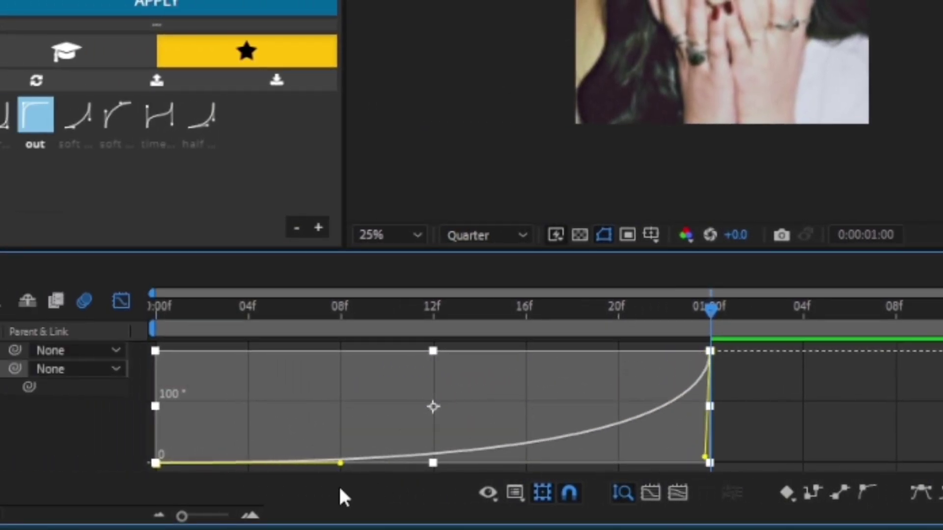
drag(343, 466, 684, 469)
click(129, 302)
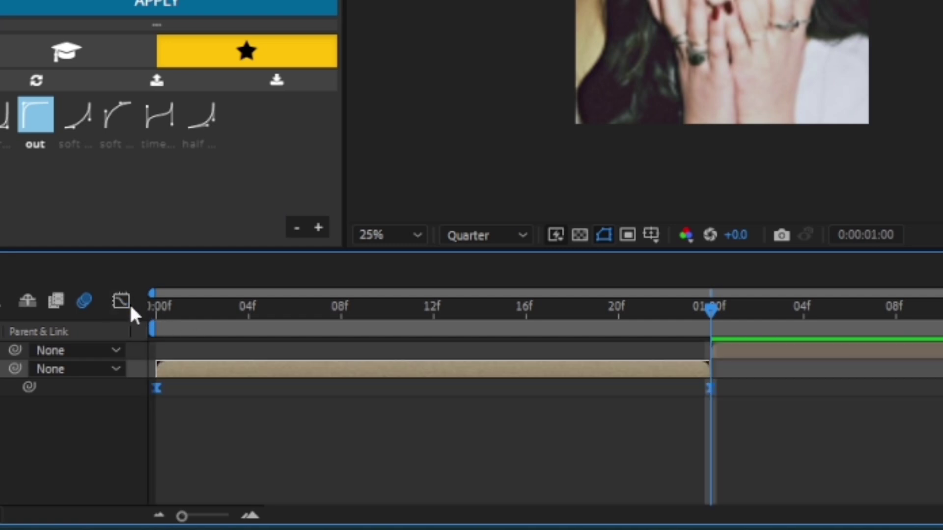
key(space)
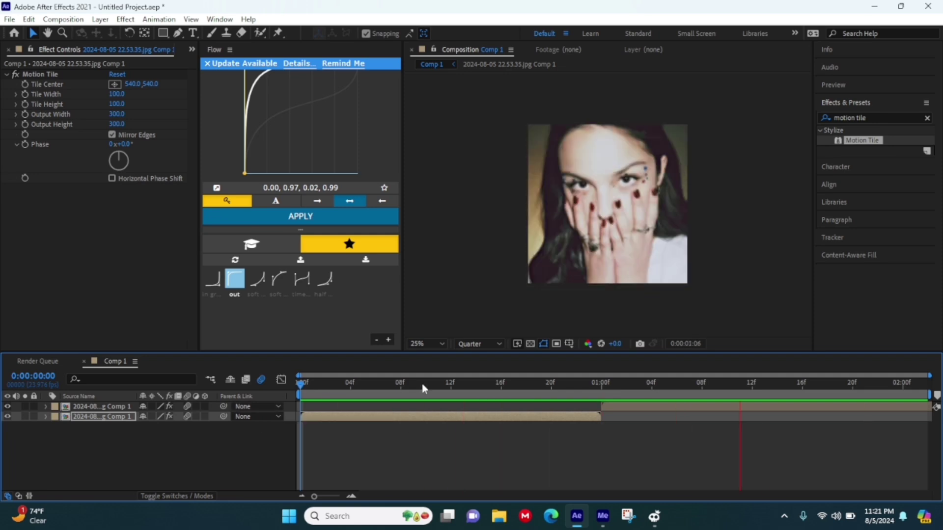
click(604, 391)
Keyframe the top photo's Rotation at -180° at one second.
click(622, 405)
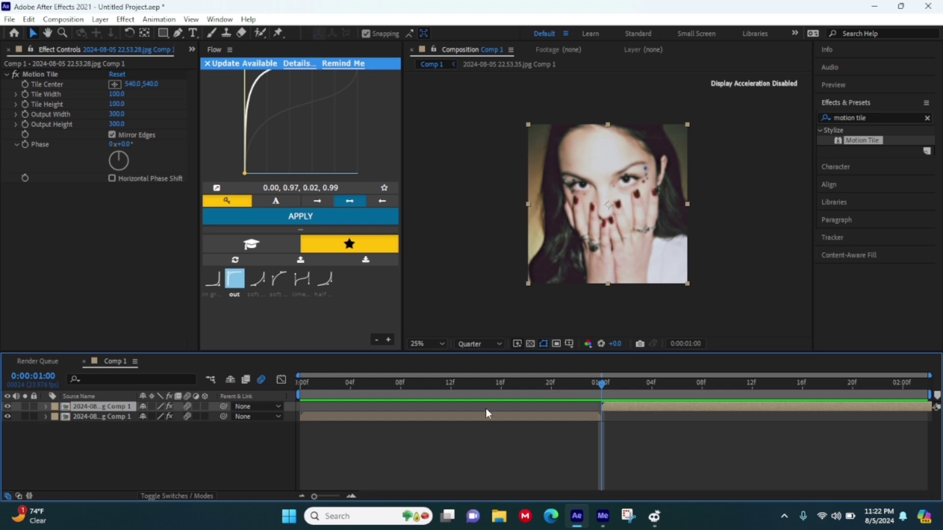
key(r)
key(alt+shift+r)
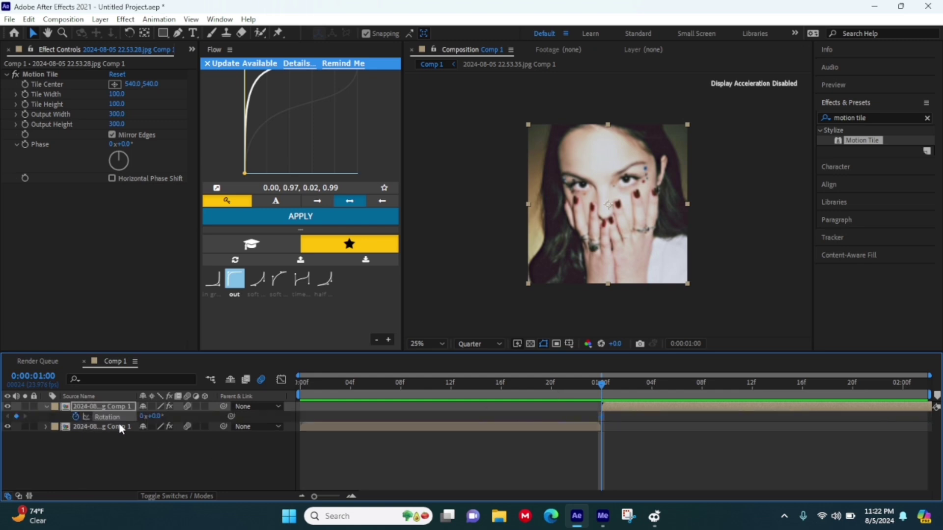
click(157, 416)
key(Return)
Reset the top photo's Rotation to 0° at 2:01 and view the keyframes in the Graph Editor.
key(space)
right_click(158, 416)
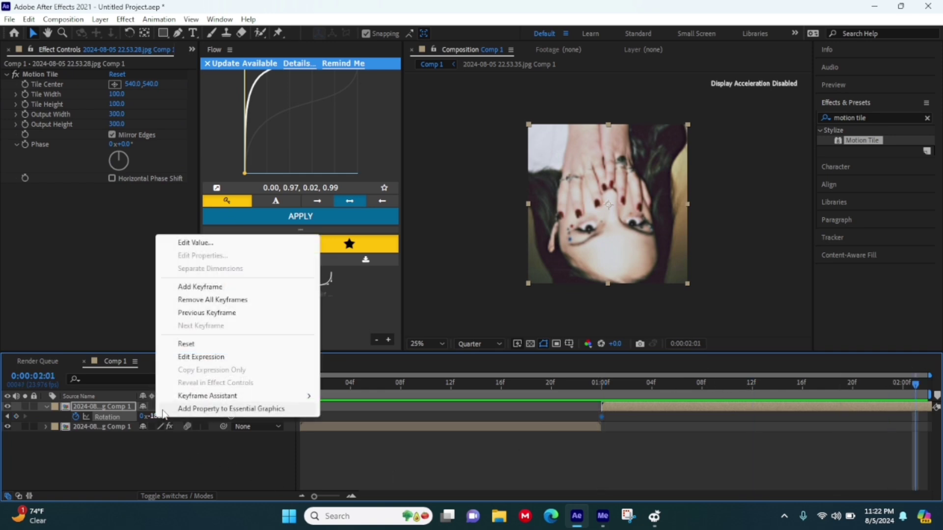
click(184, 342)
drag(574, 405, 894, 405)
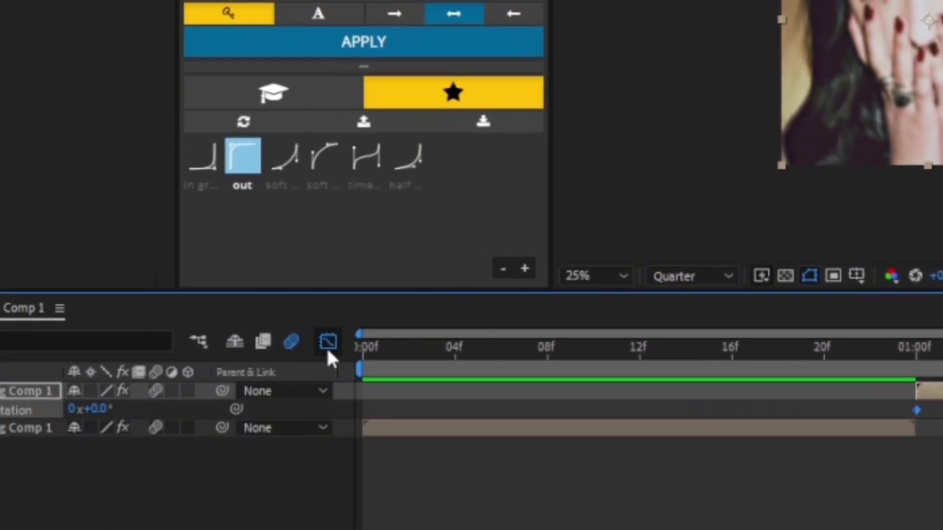
click(326, 344)
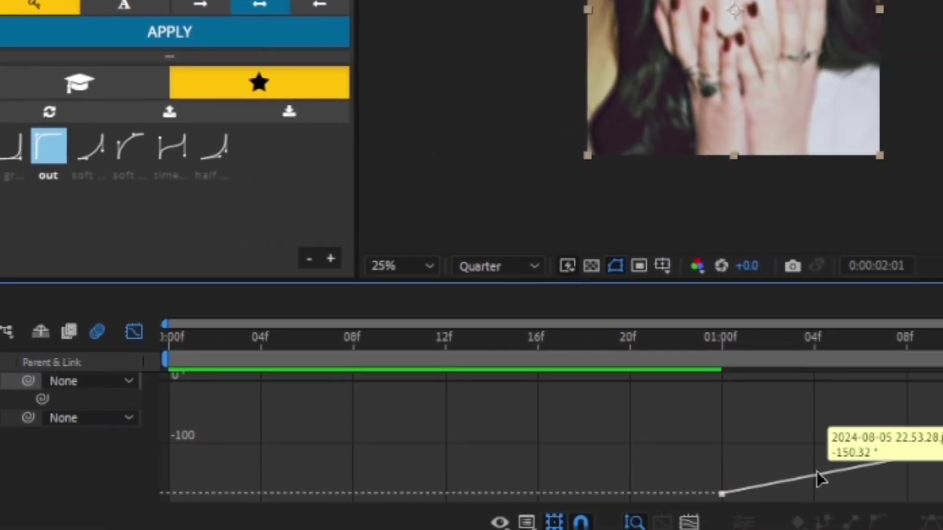